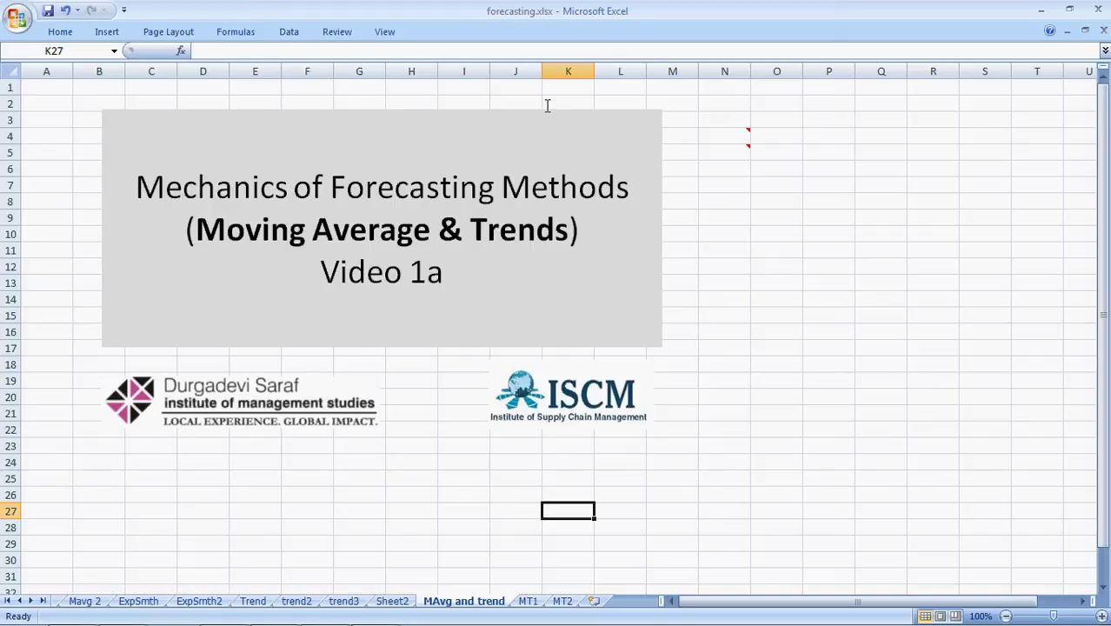
On the MT1 sheet, move to the empty cell C1 beside the Demand heading.
mouse_move(719, 140)
click(526, 600)
click(55, 91)
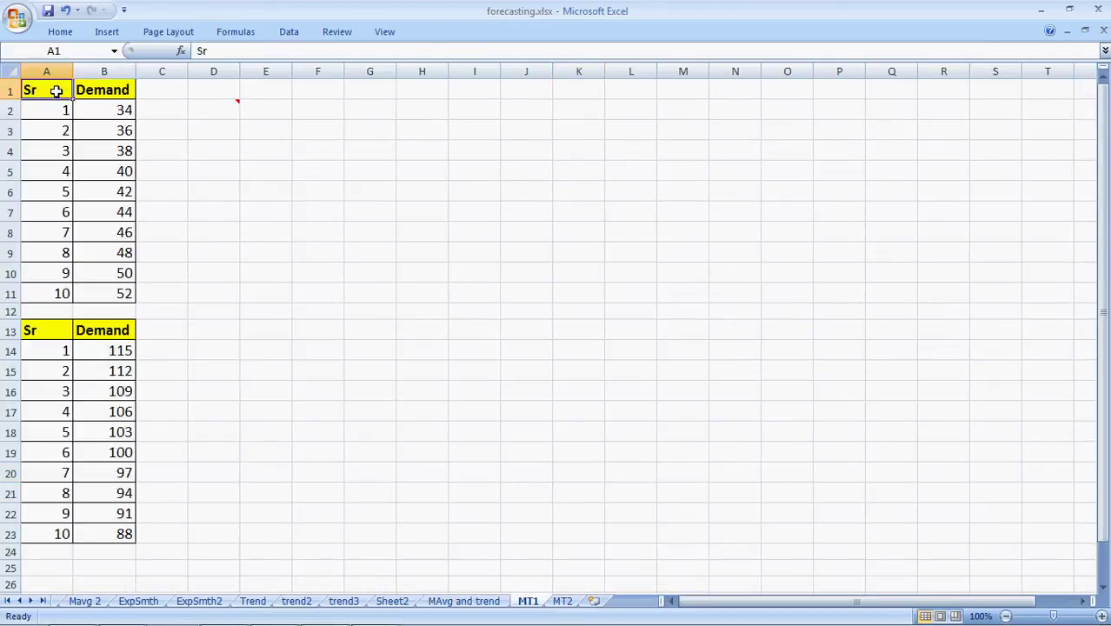
drag(55, 91, 117, 291)
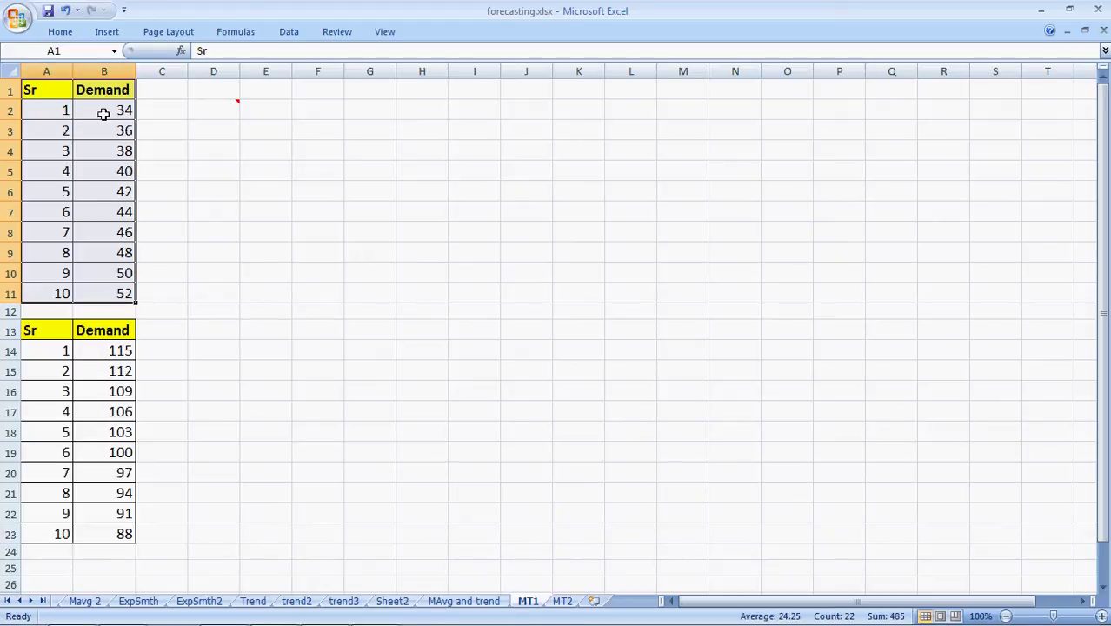
click(103, 114)
key(Down)
key(Down)
key(Down)
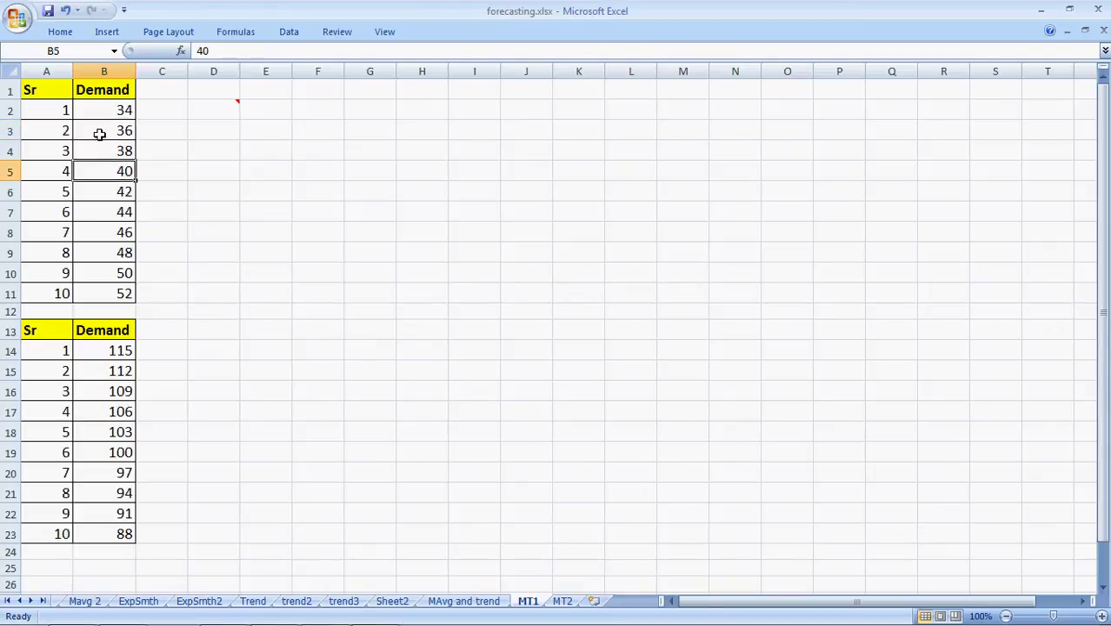
key(Up)
key(Up)
key(Up)
key(Up)
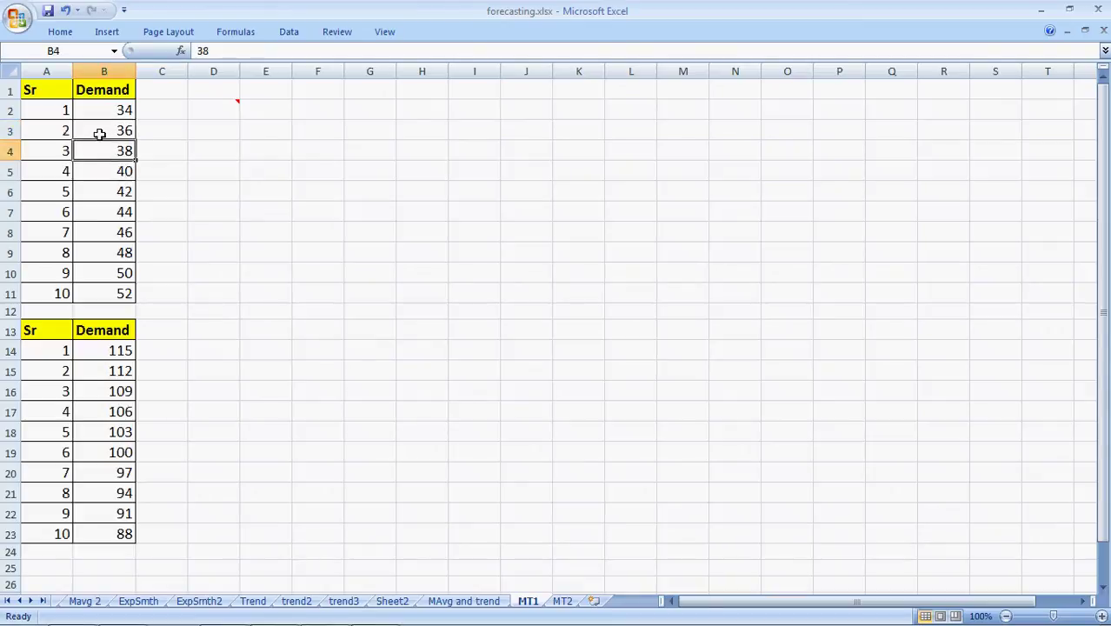
key(Right)
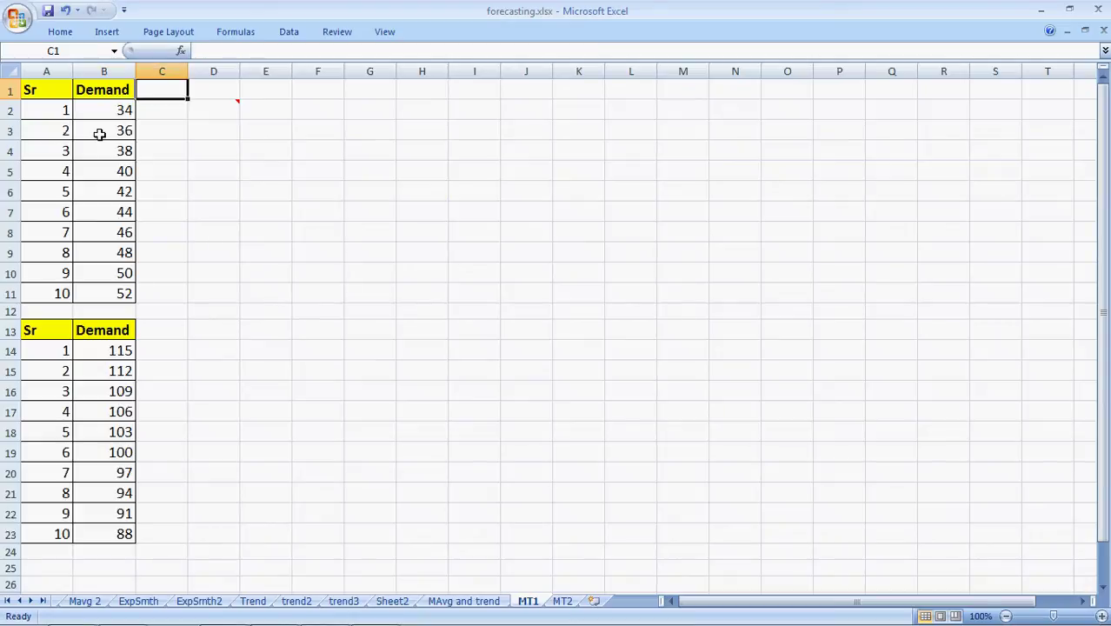
Enter the heading '3 MMA' in C1.
text(#)
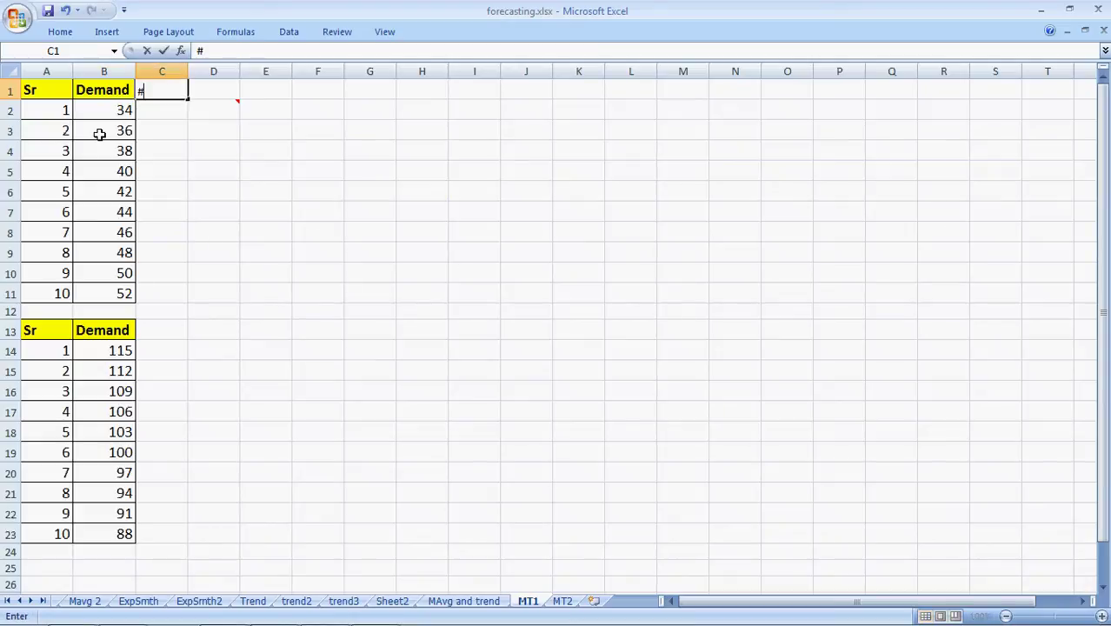
key(BackSpace)
text(3 MMA)
key(Return)
key(Up)
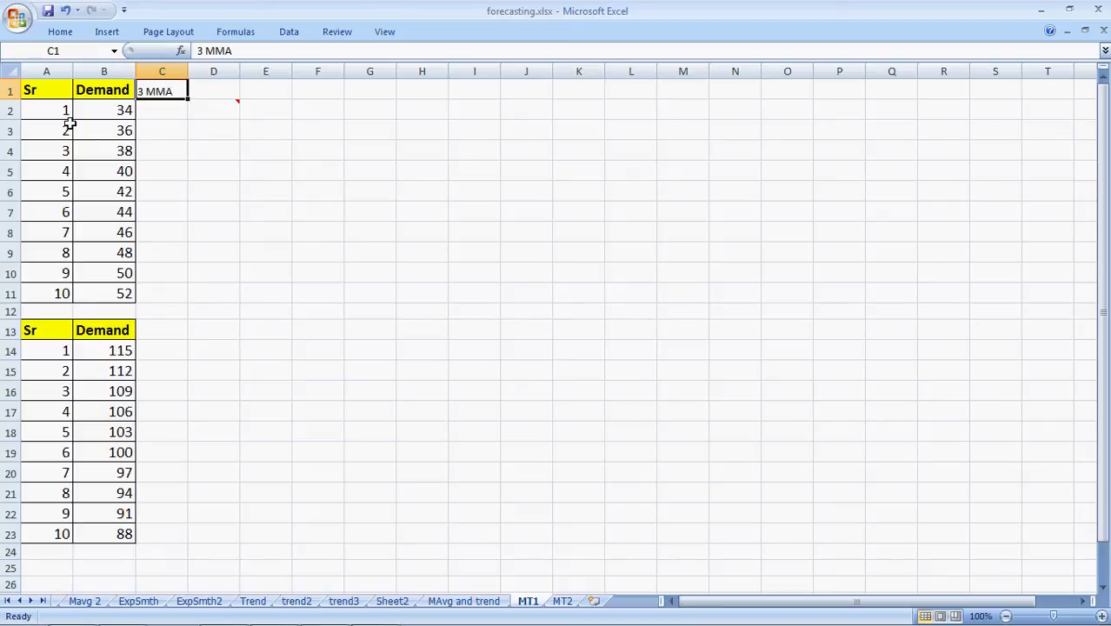
Copy the Demand heading's yellow bold style onto 3 MMA and widen column C.
click(103, 89)
click(60, 32)
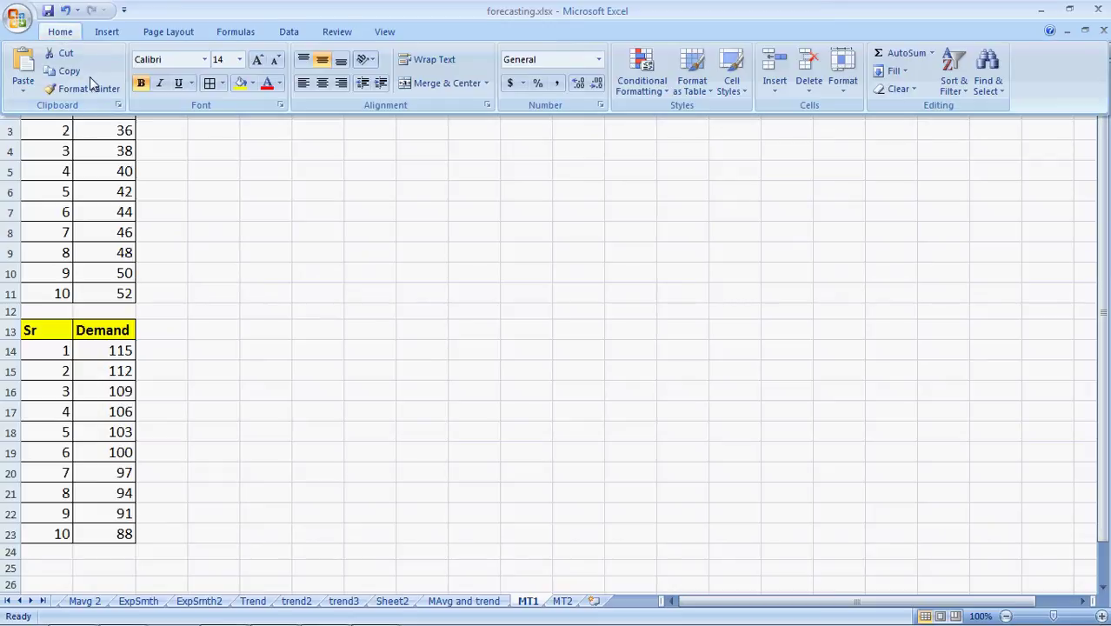
click(95, 90)
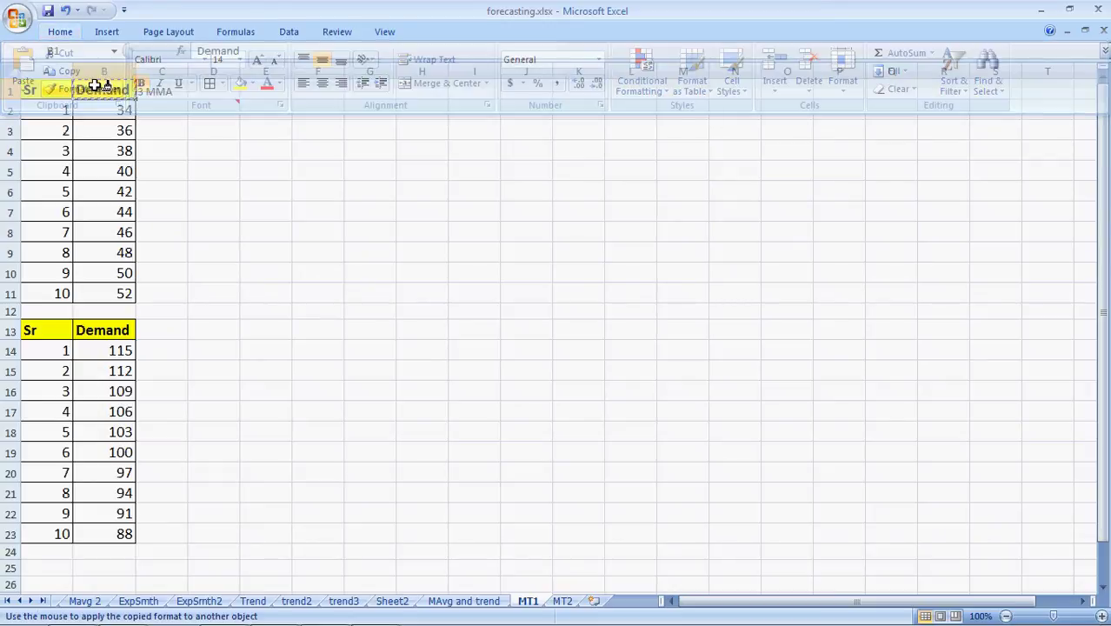
click(165, 91)
drag(187, 71, 196, 73)
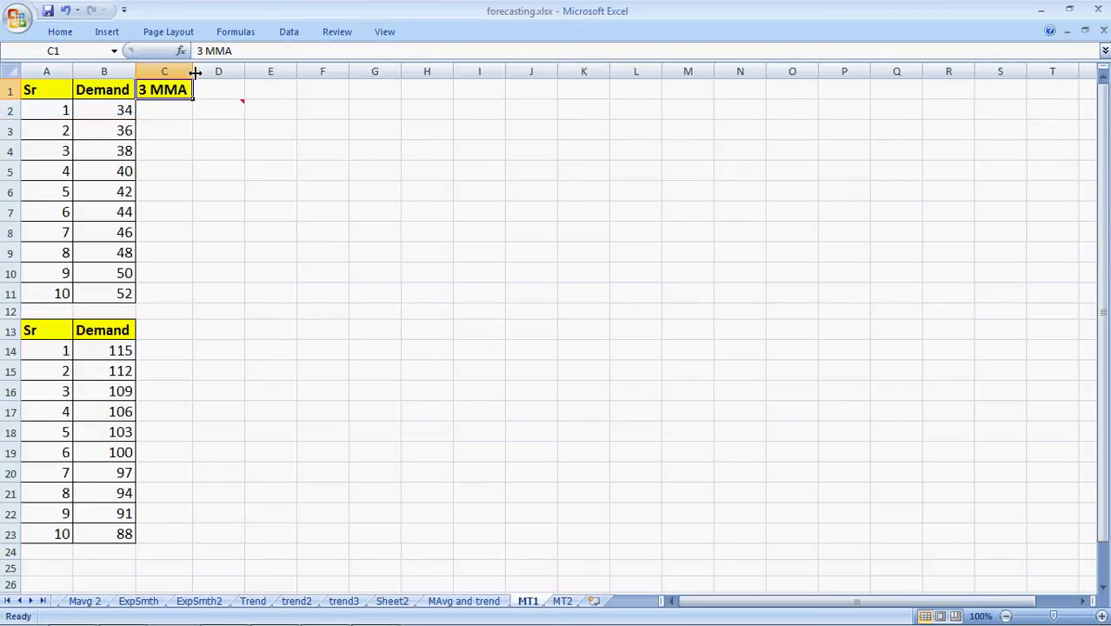
click(154, 169)
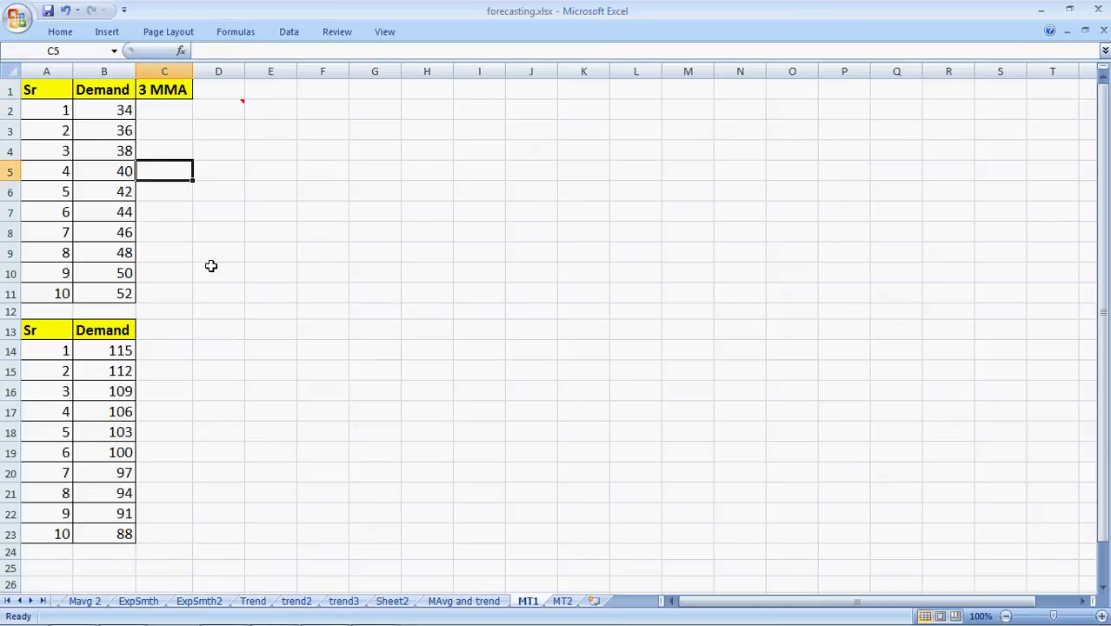
Enter =AVERAGE(B2:B4) in C5 as the first 3-period moving average.
text(=)
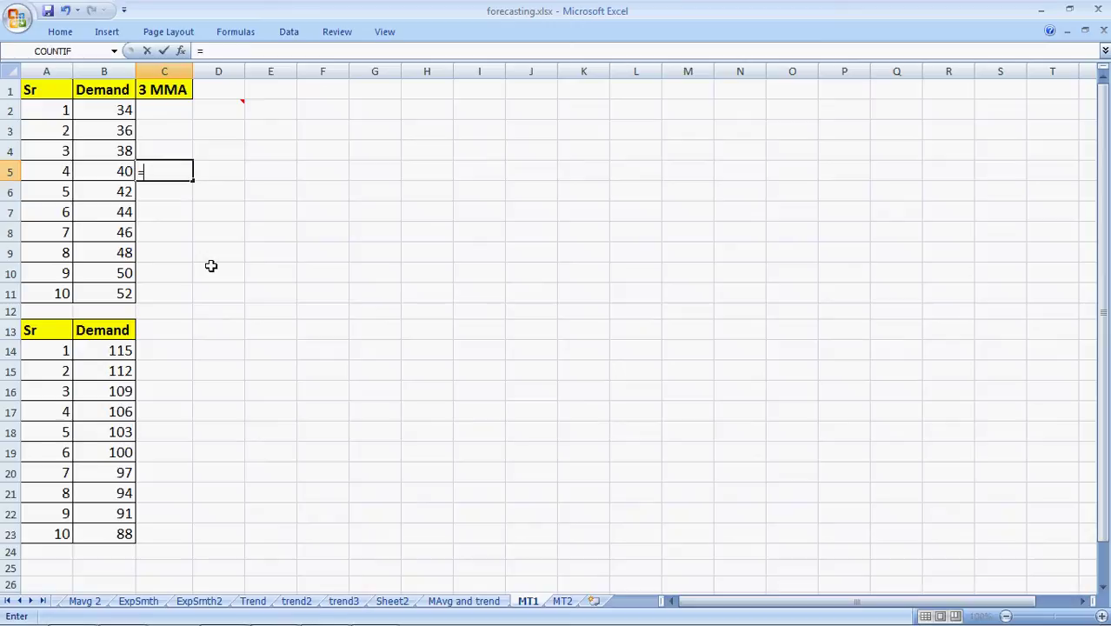
text(average()
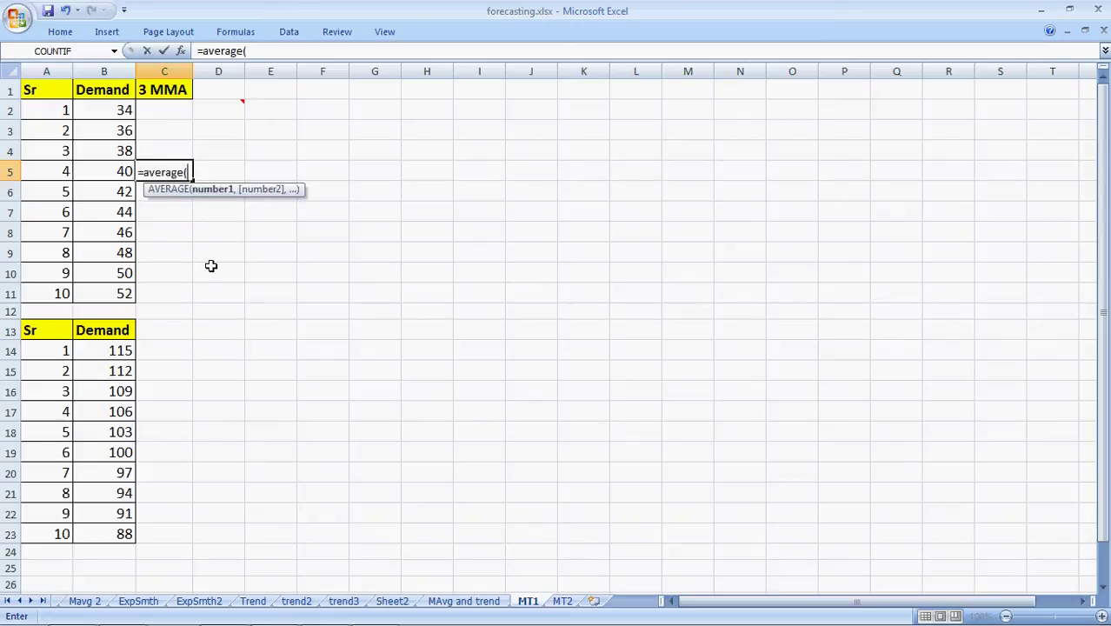
key(Left)
key(Up)
key(Up)
key(Up)
key(shift+Down)
key(shift+Down)
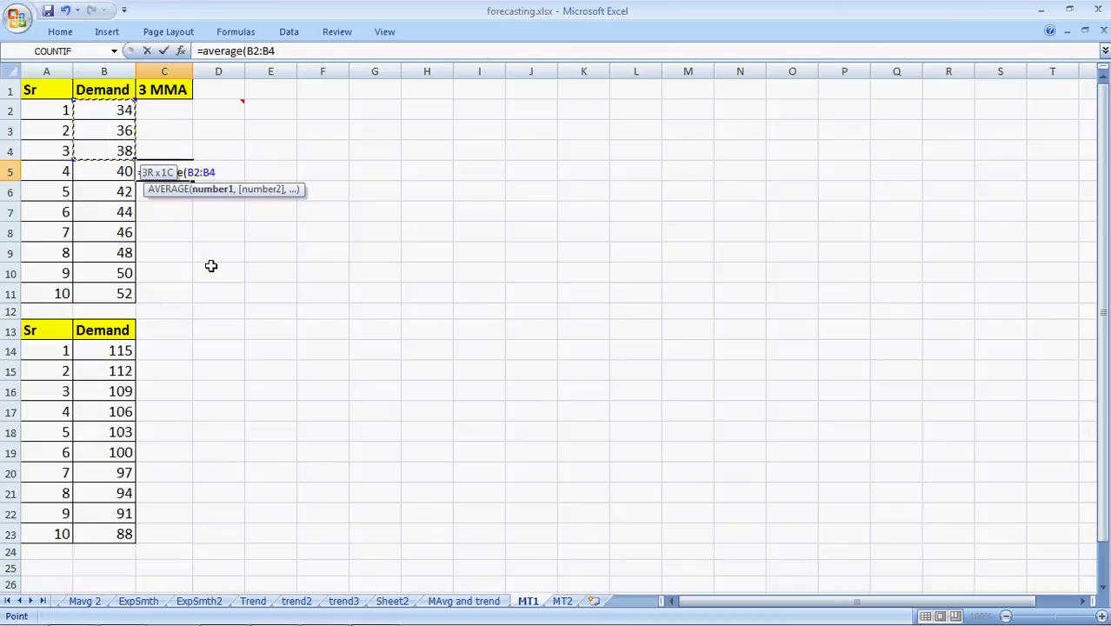
text())
key(Return)
Make C5 14-point and fill the formula down to C11.
click(165, 171)
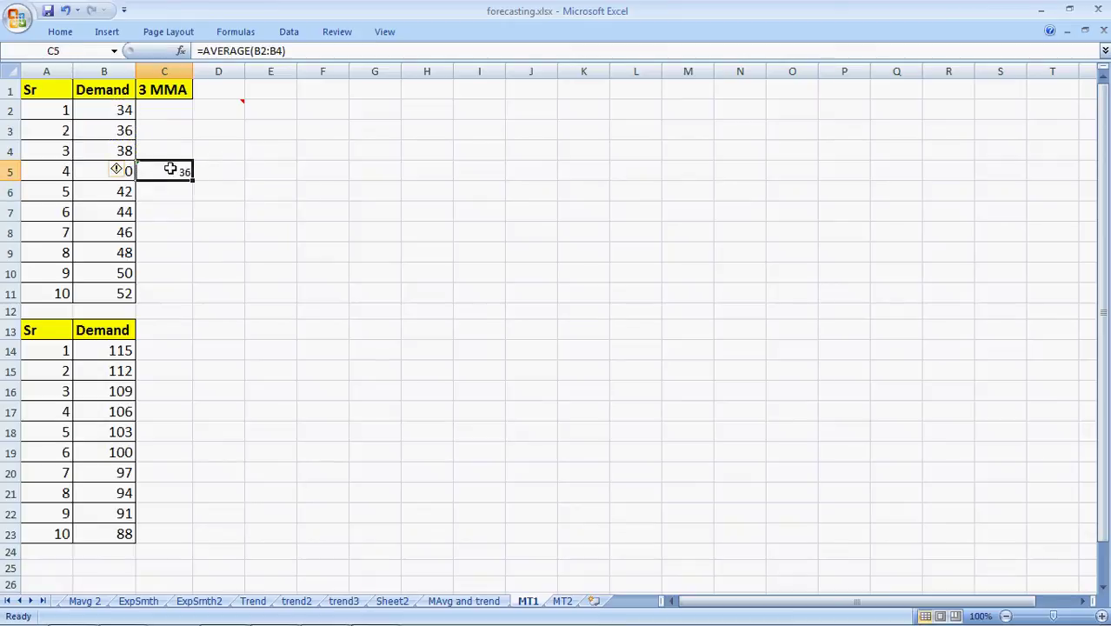
click(59, 32)
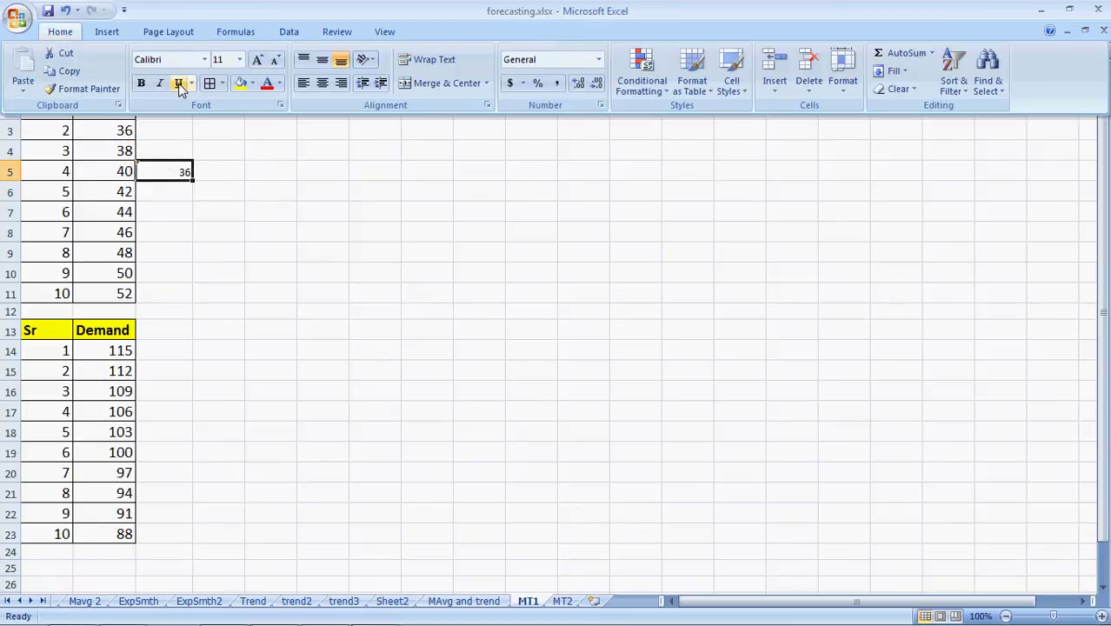
click(239, 59)
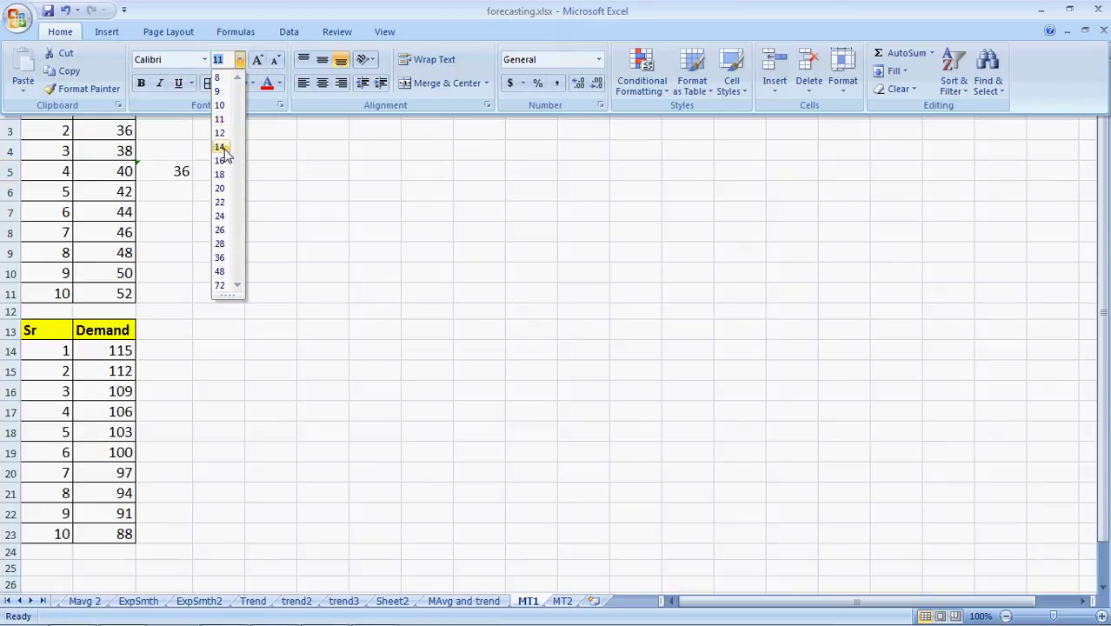
click(223, 148)
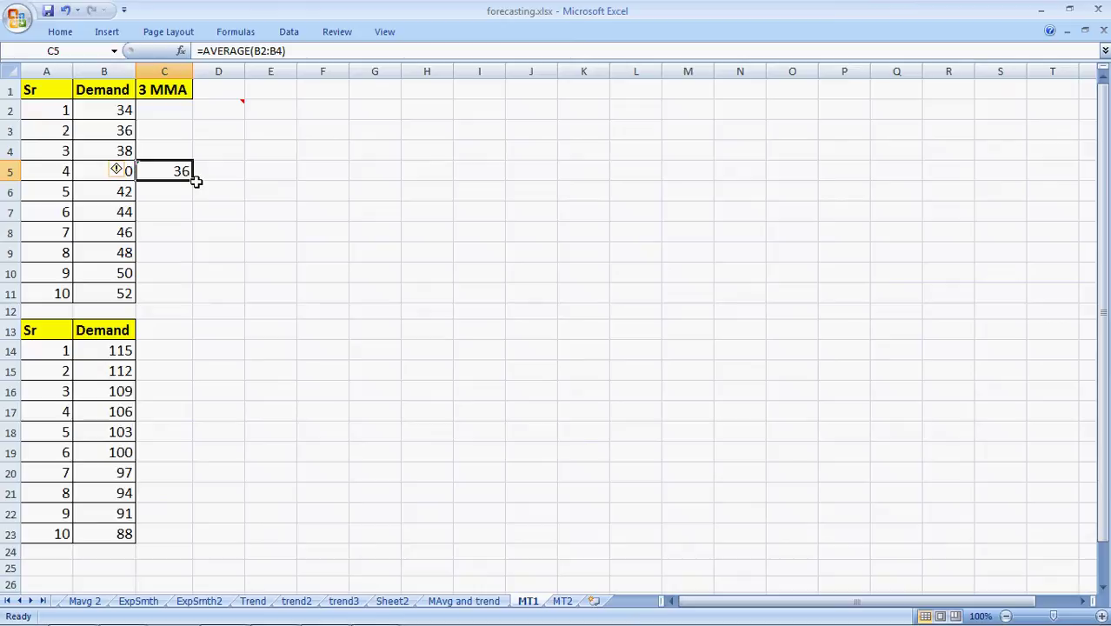
drag(196, 181, 194, 301)
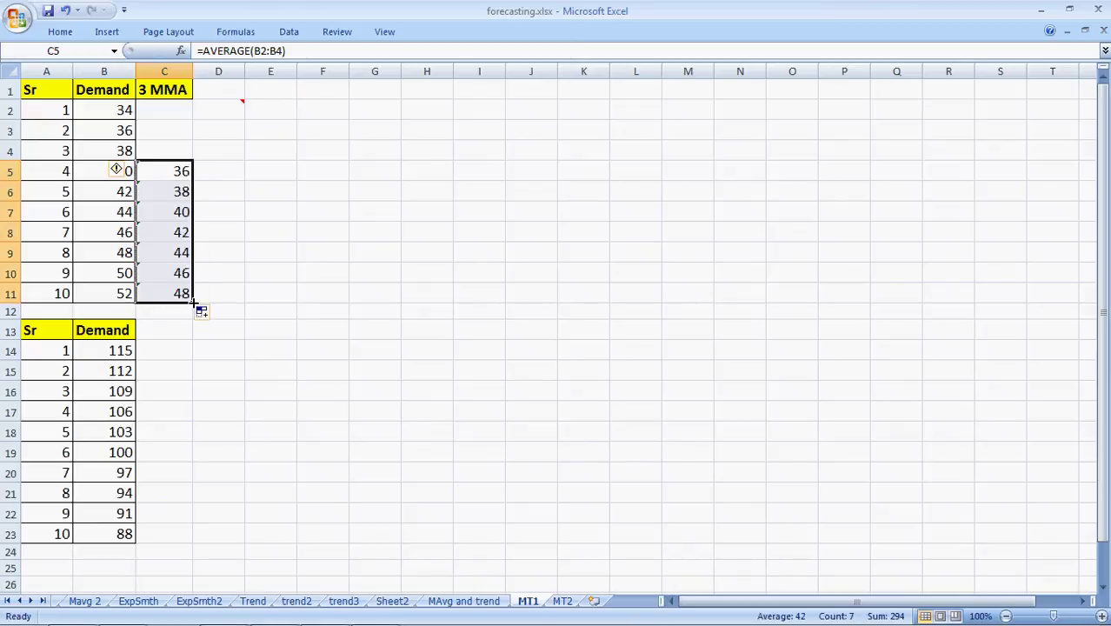
click(213, 258)
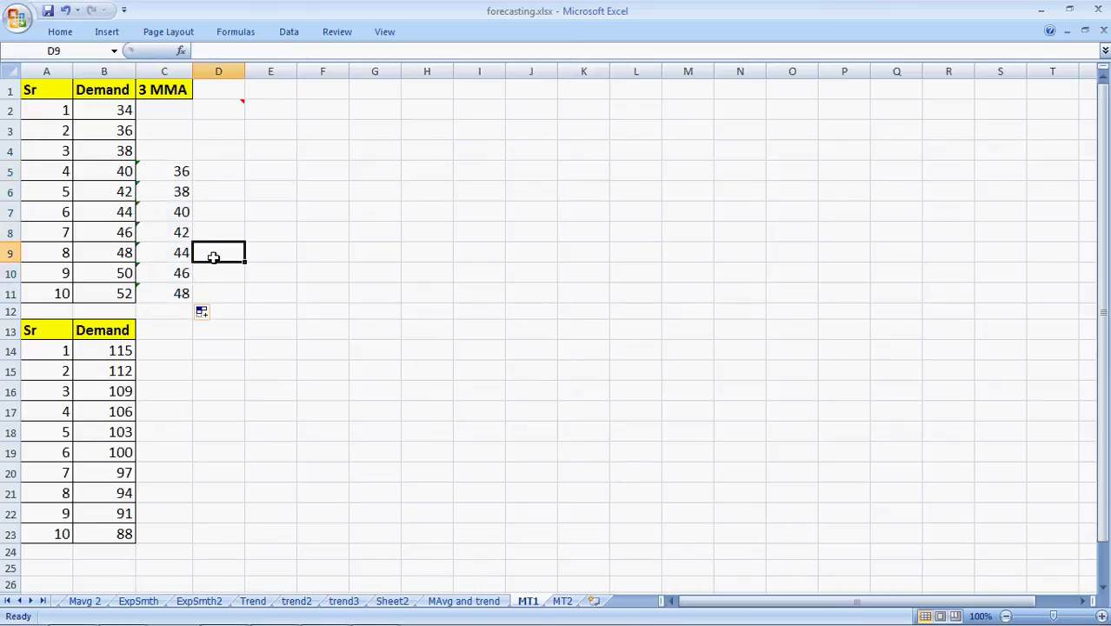
click(165, 173)
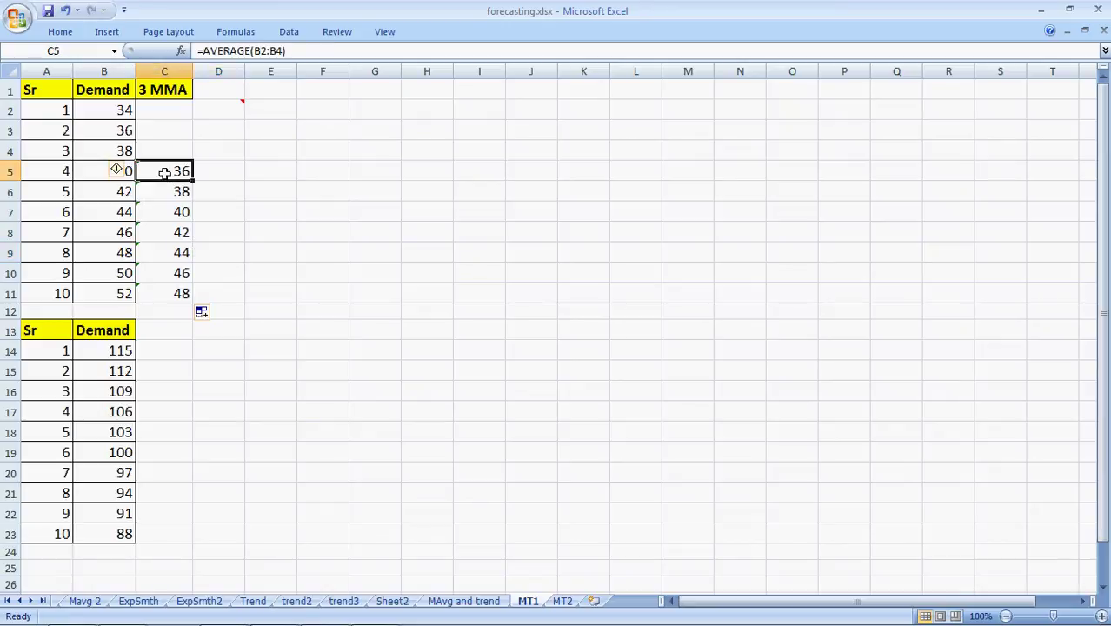
click(354, 249)
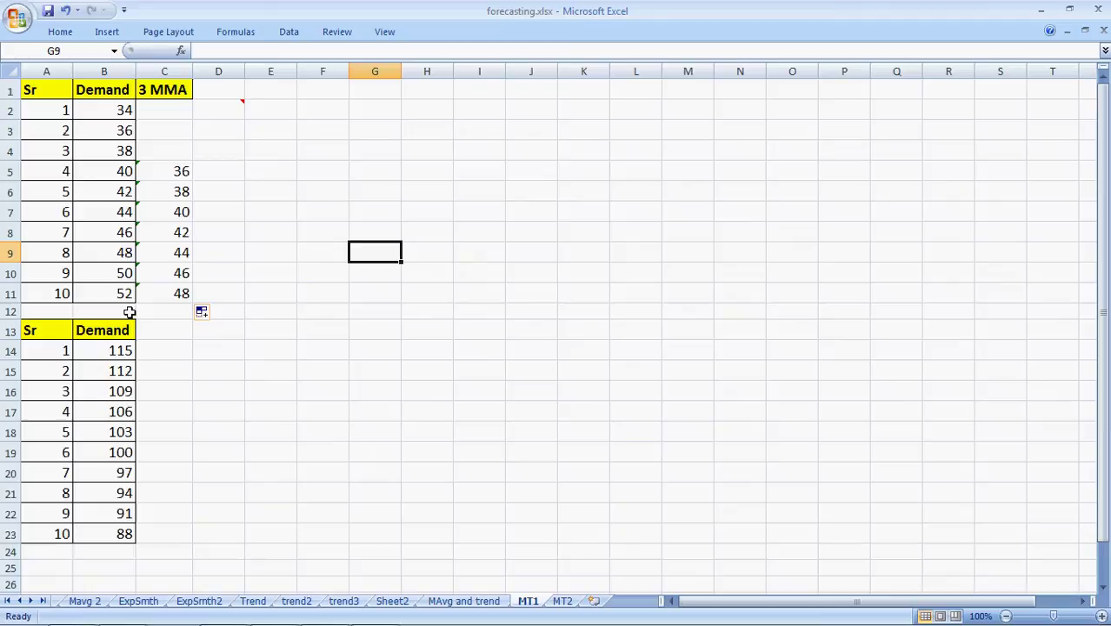
Copy the 3 MMA heading into C13 beside the second Demand heading.
click(155, 83)
key(ctrl+c)
key(Down)
key(Down)
key(Down)
key(Down)
key(Down)
key(Down)
key(Down)
key(Down)
key(Down)
key(Down)
key(Down)
key(Down)
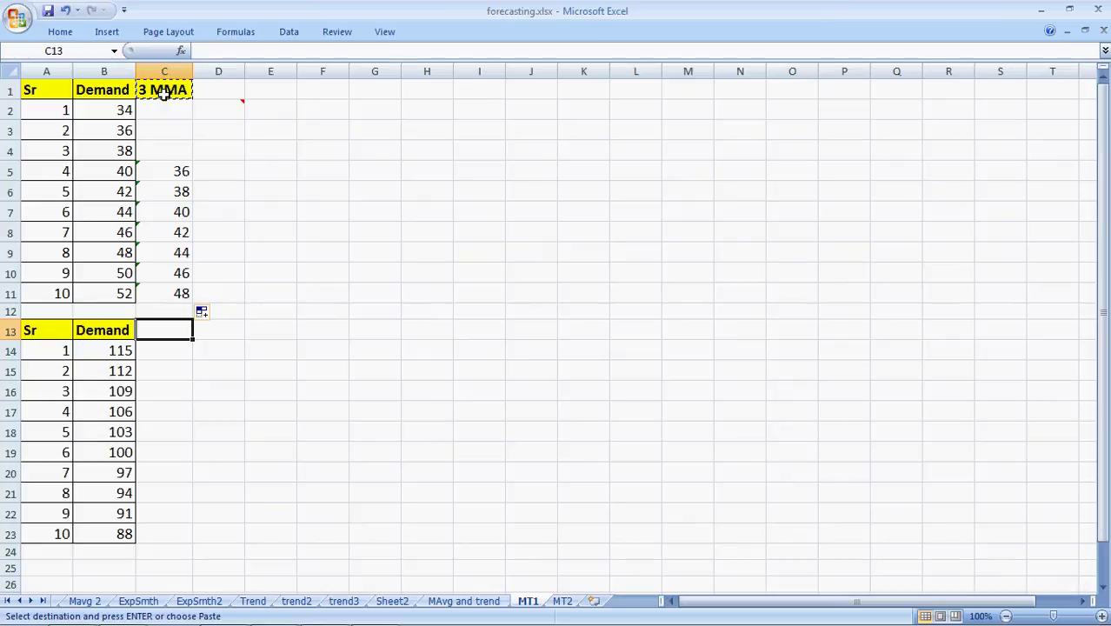
key(Return)
Copy the moving-average formulas from C5:C11 into C17:C23.
key(Up)
key(Up)
key(Up)
key(Up)
key(Up)
key(Up)
key(Up)
key(Up)
key(shift+Down)
key(shift+Down)
key(shift+Down)
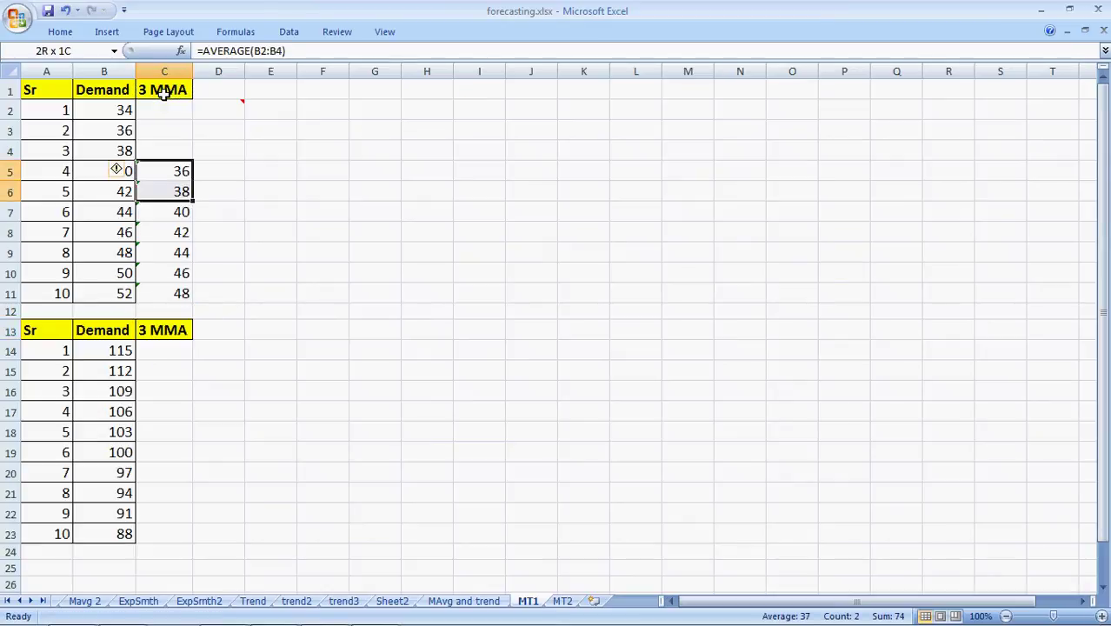
key(shift+Down)
key(shift+Down)
key(shift+Down)
key(ctrl+c)
key(Down)
key(Down)
key(Down)
key(Down)
key(Down)
key(Down)
key(Down)
key(Down)
key(Down)
key(Down)
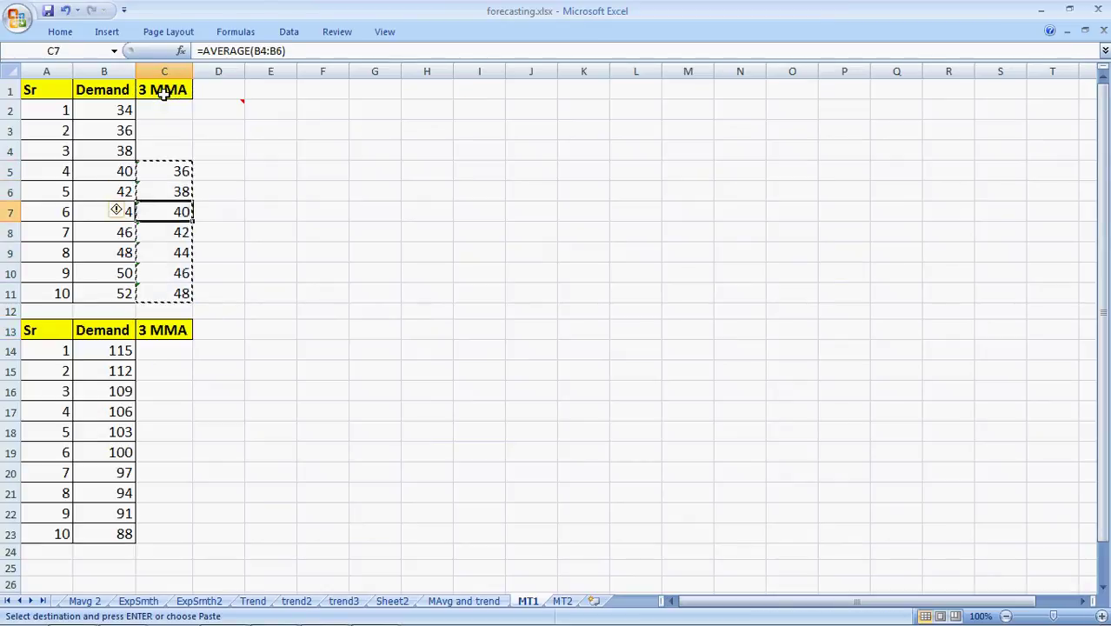
key(Down)
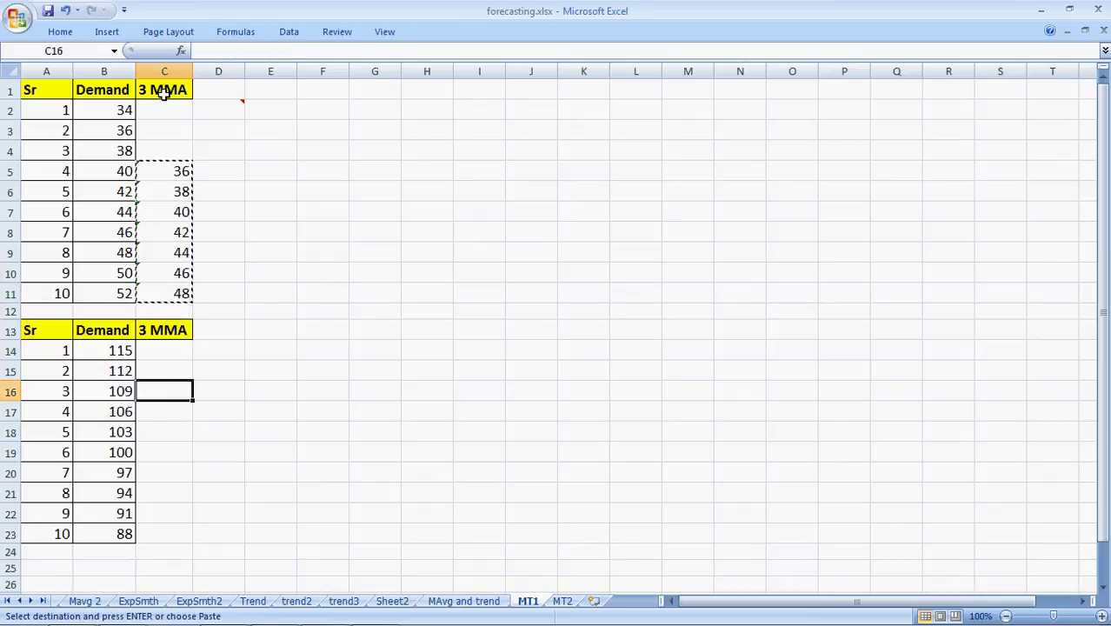
key(Down)
key(Return)
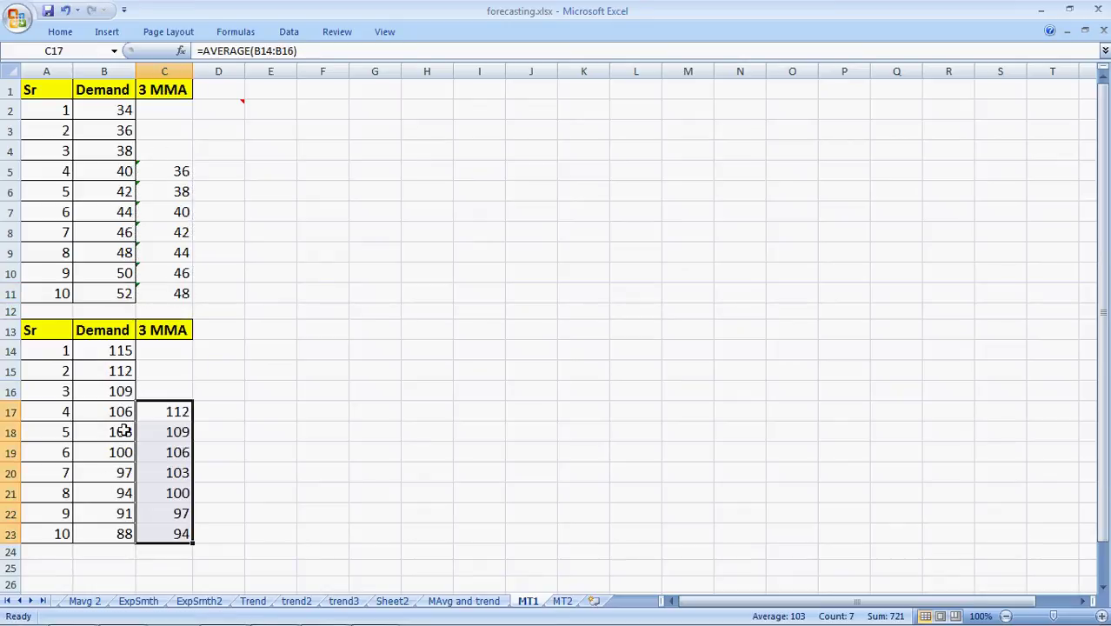
Step through the pasted averages from C18 down to verify the formulas.
key(Down)
key(Up)
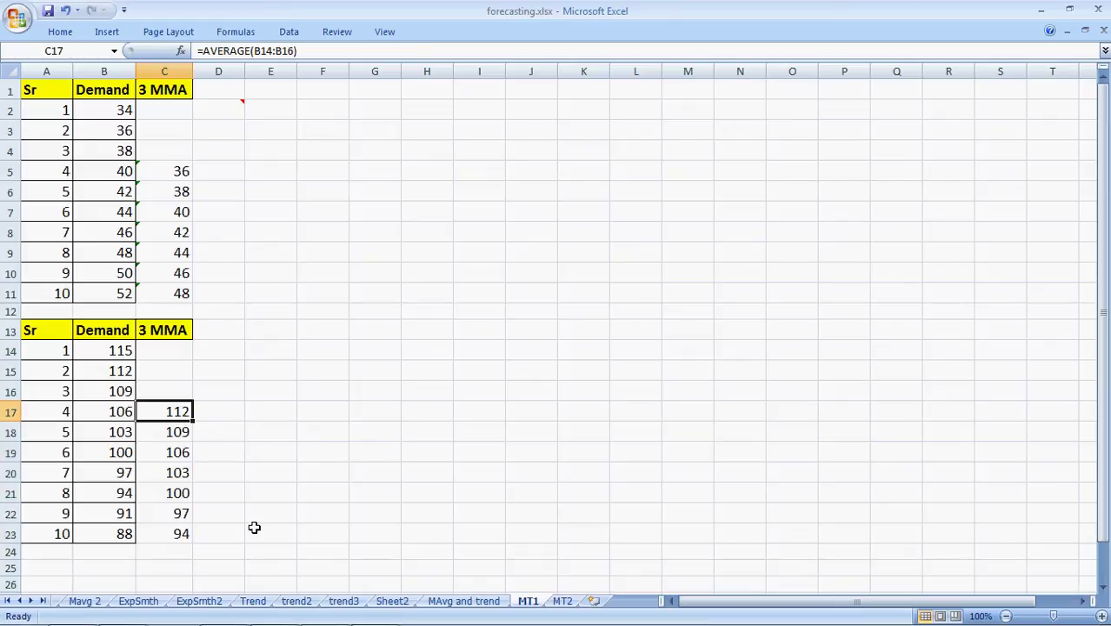
key(Down)
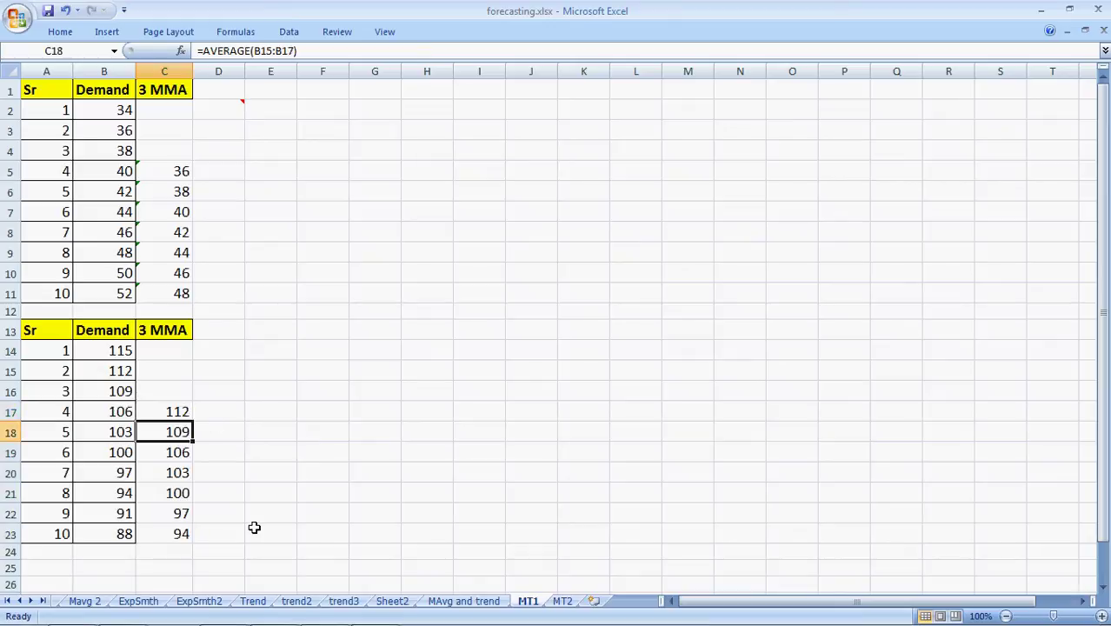
key(Down)
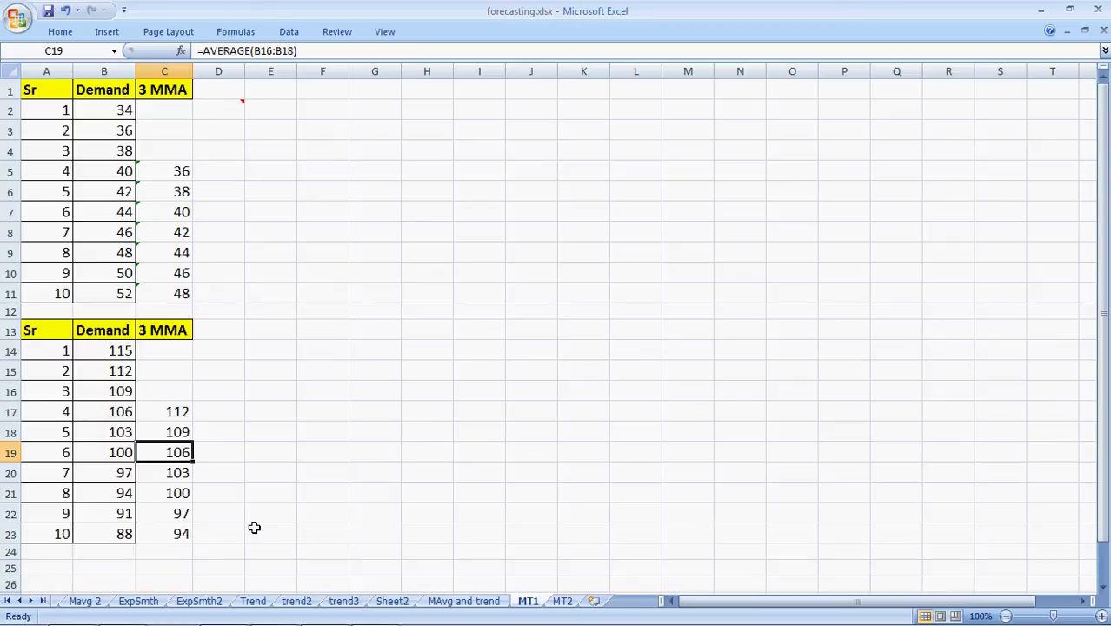
key(Down)
key(Down)
key(Down)
key(Down)
key(Up)
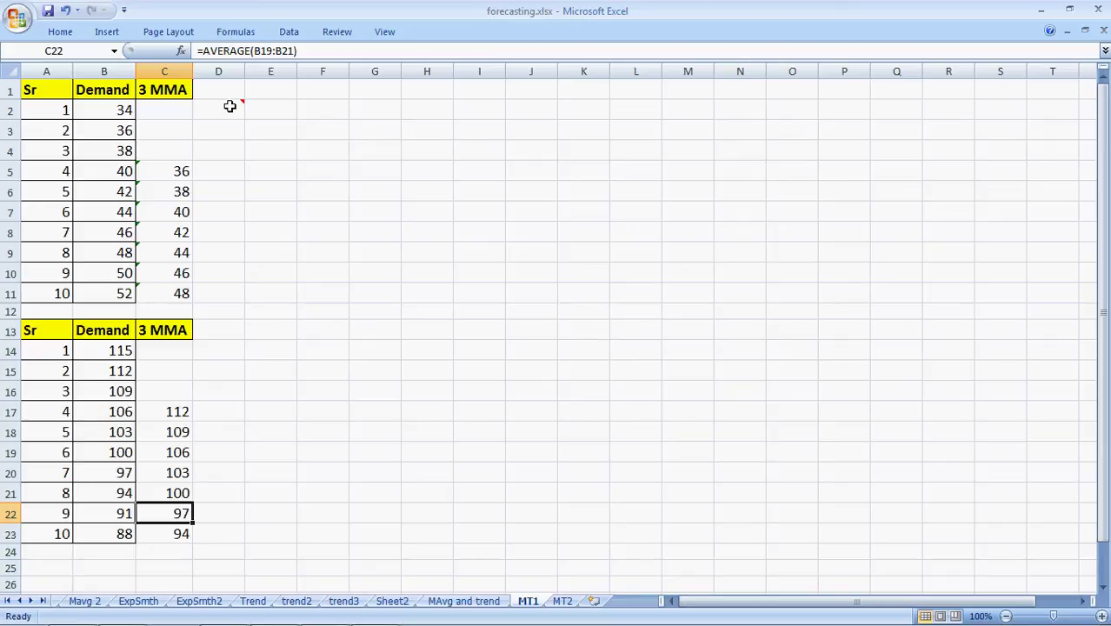
mouse_move(227, 106)
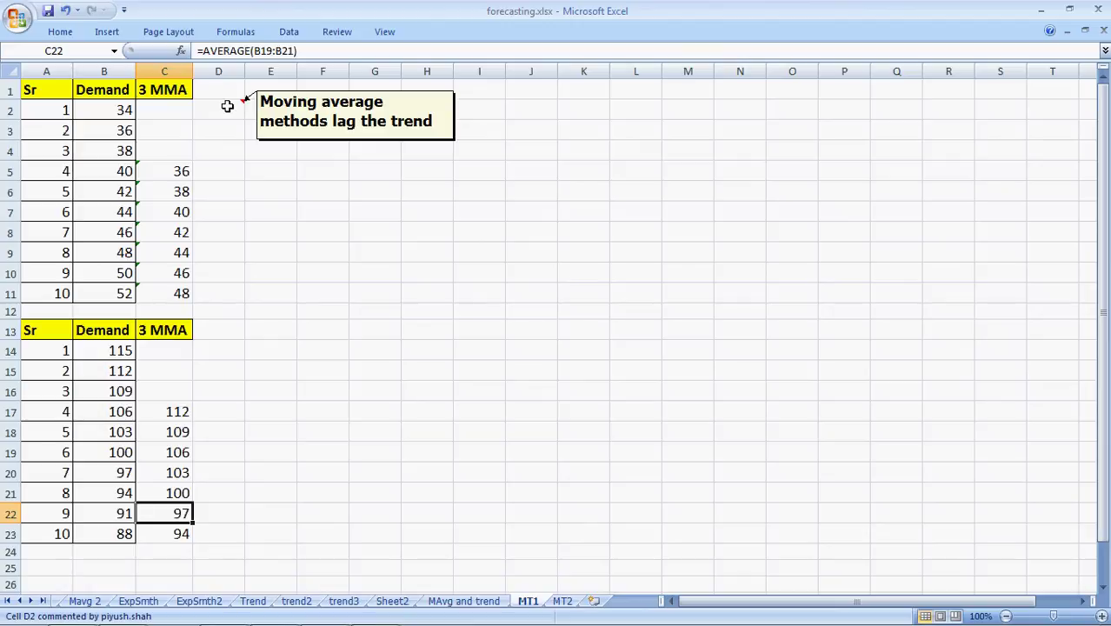
On MT2, plot the Demand column B1:B51 as a 2-D line chart and move it up beside the table.
click(563, 601)
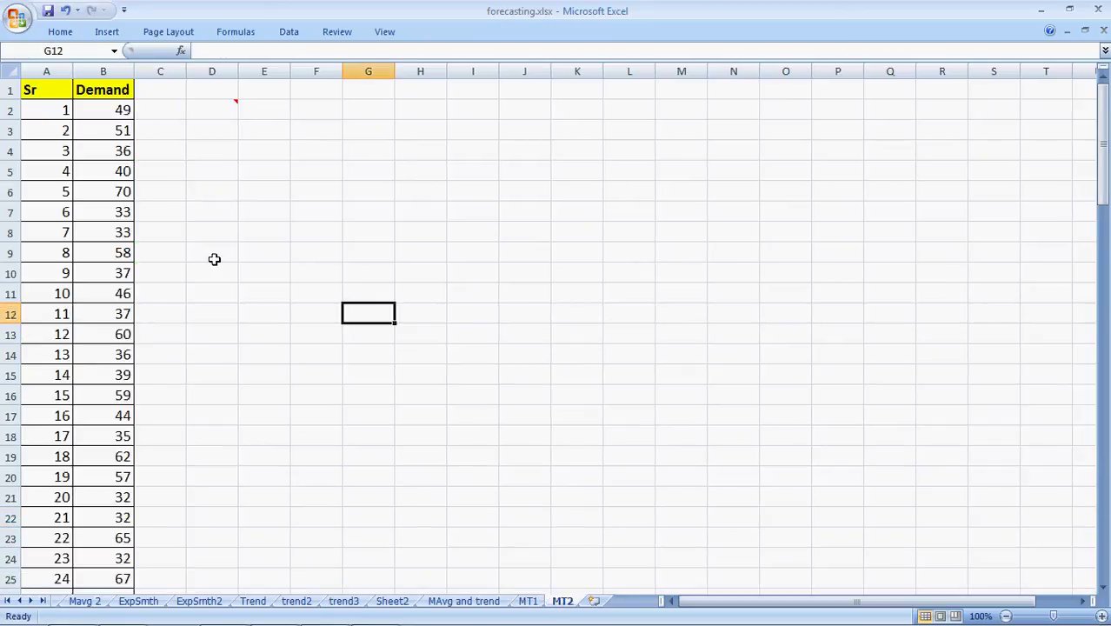
drag(113, 90, 116, 558)
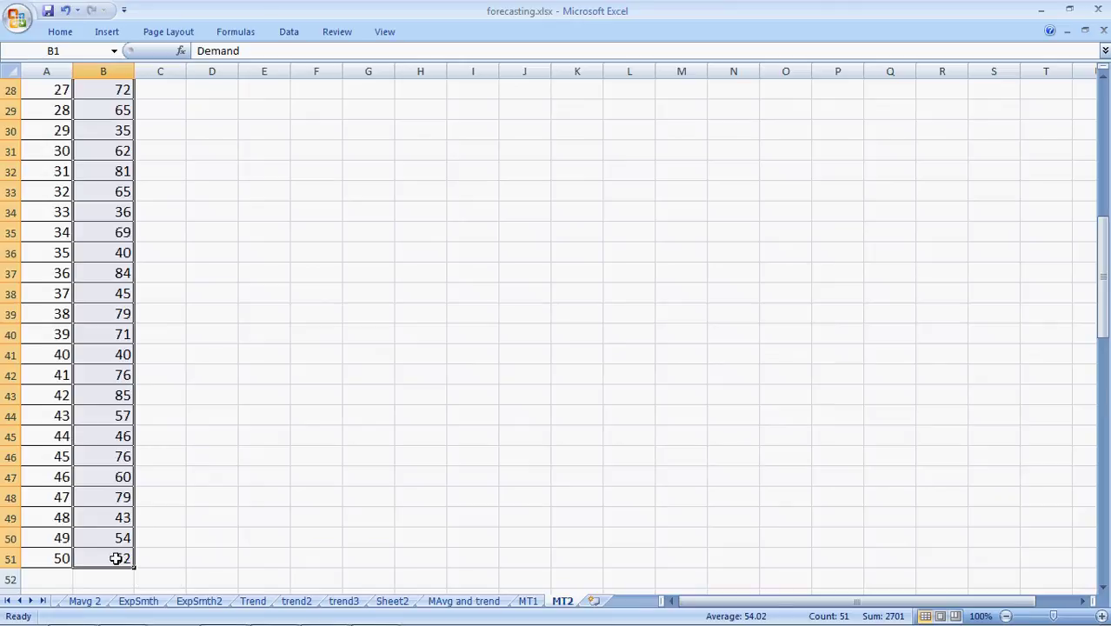
drag(1102, 276, 1102, 148)
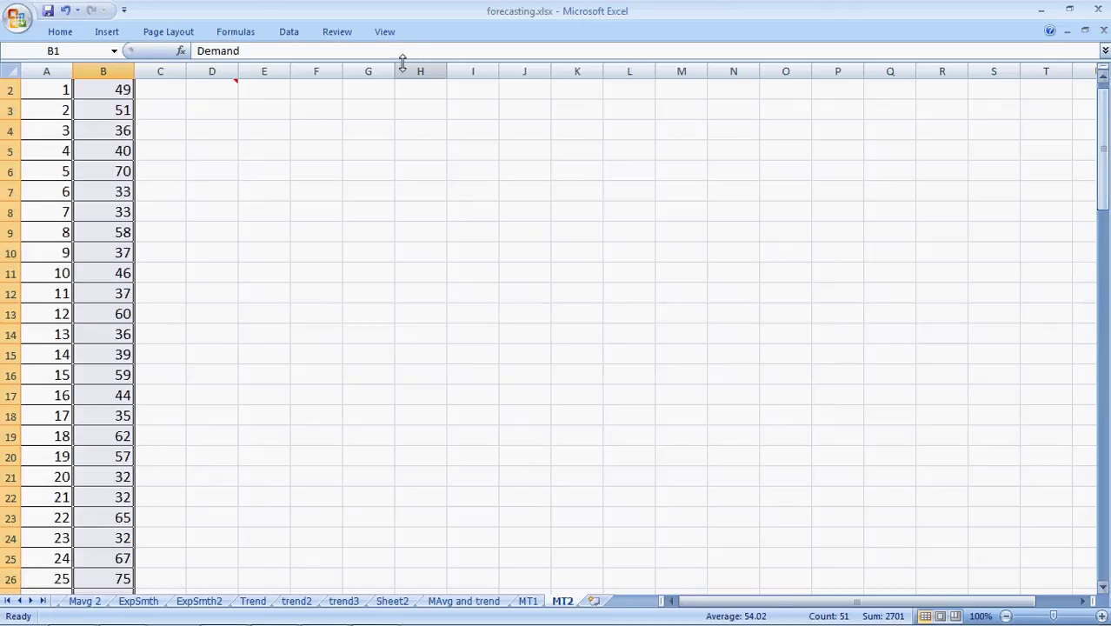
click(106, 33)
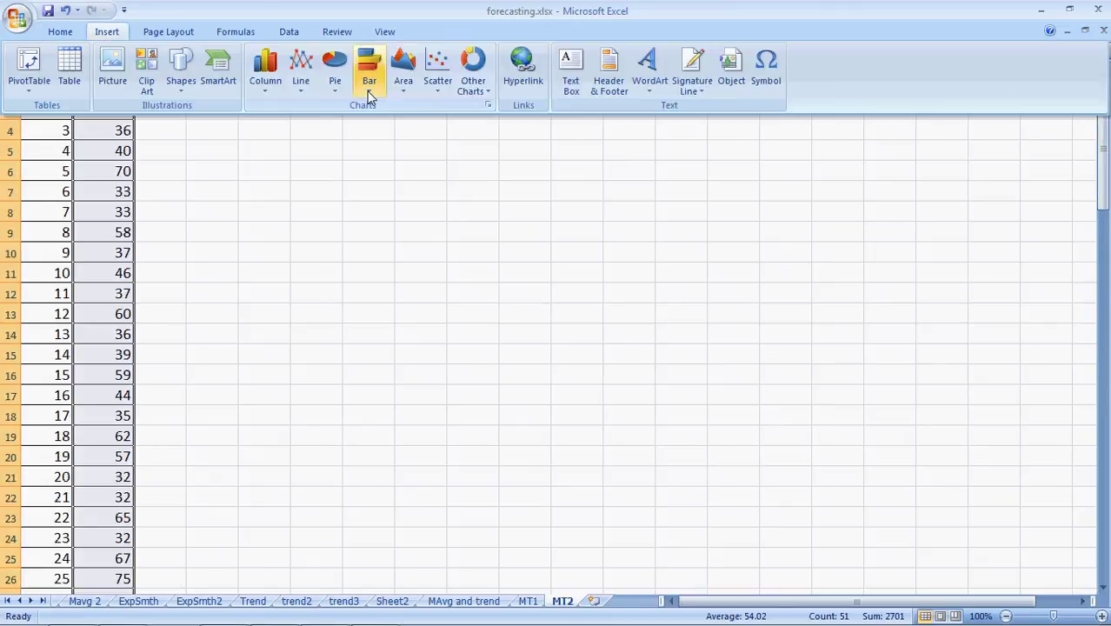
click(303, 88)
click(308, 141)
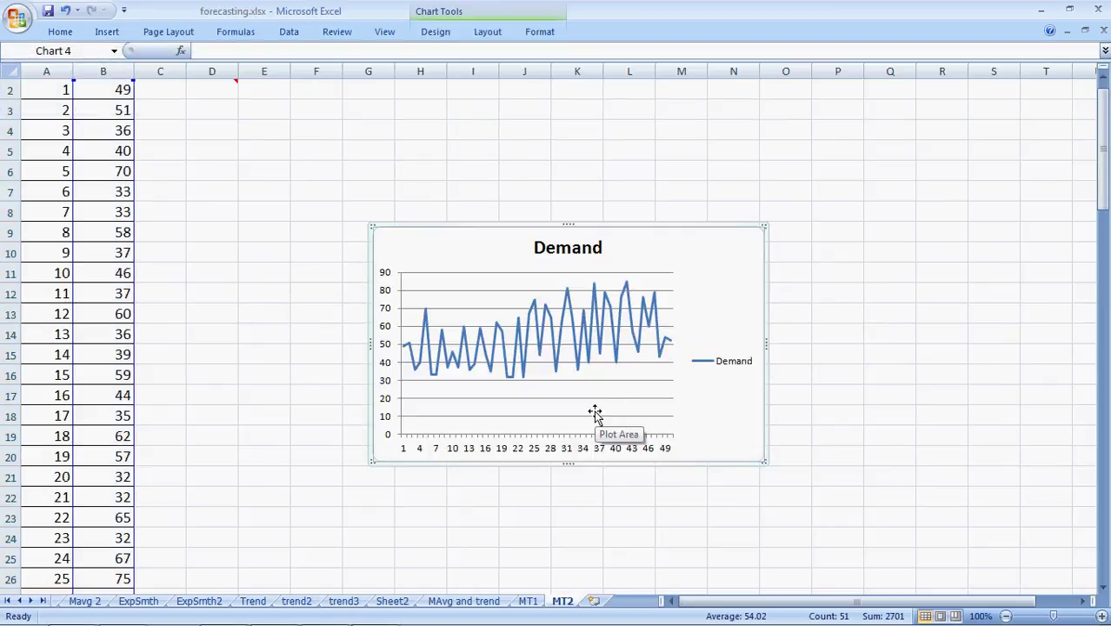
drag(1101, 202, 1101, 193)
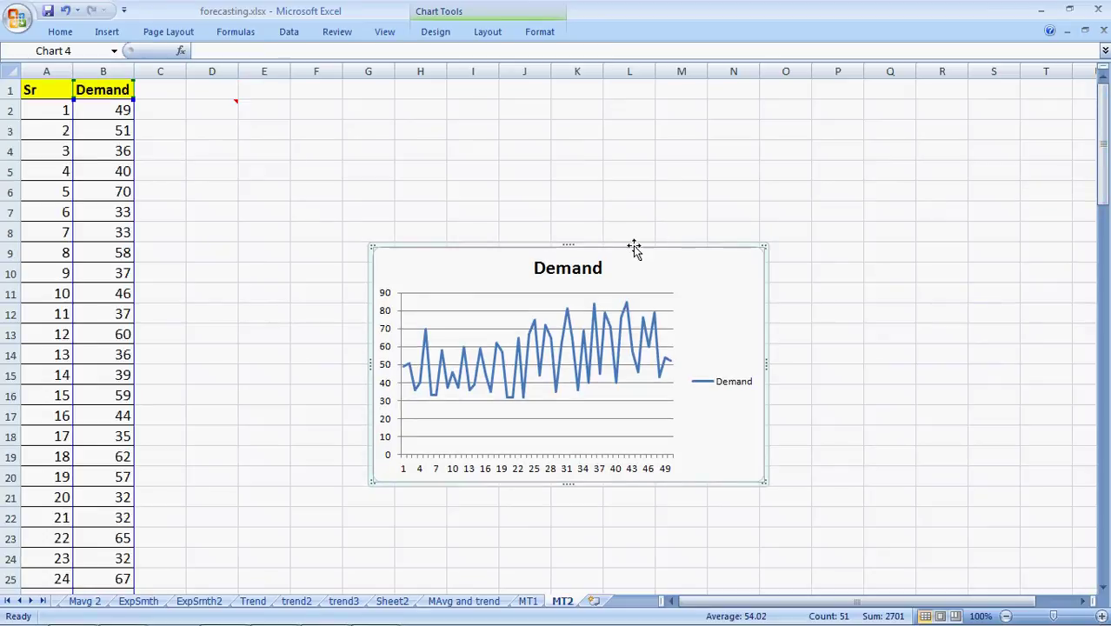
drag(629, 250, 627, 116)
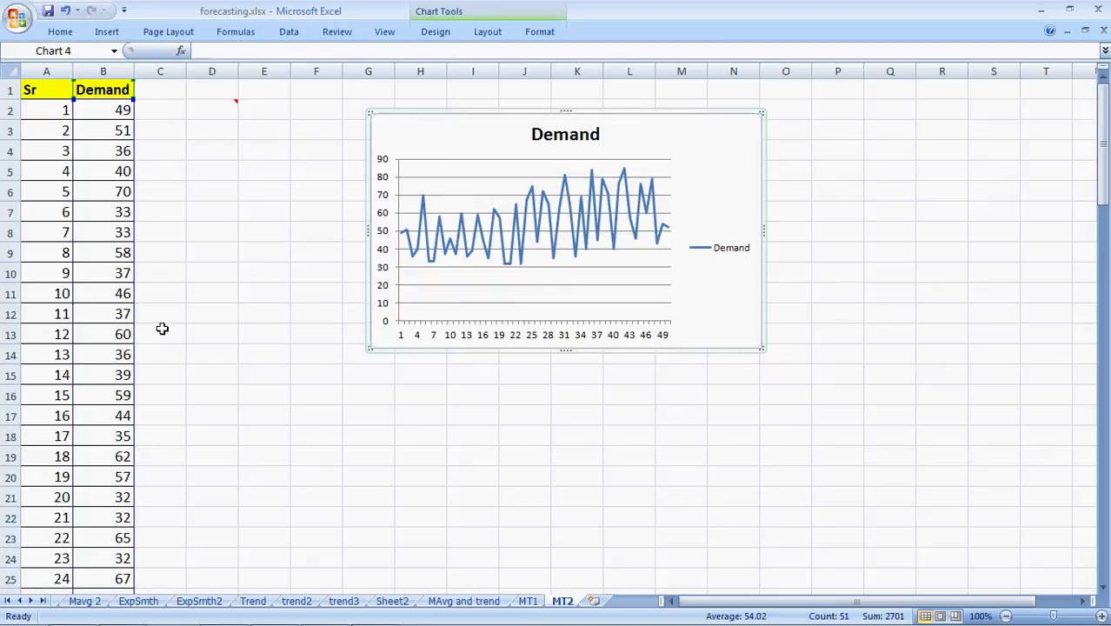
Type the heading '10period Moving average' in C1.
click(160, 292)
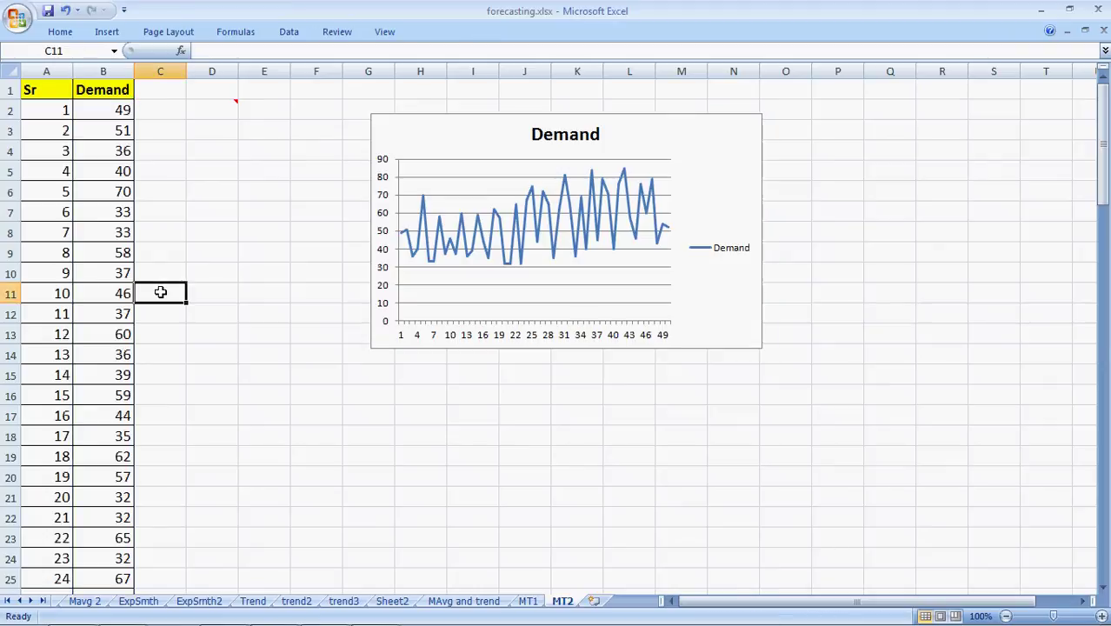
key(Up)
key(Up)
key(Up)
key(Up)
key(Up)
key(Up)
key(Up)
key(Up)
key(Up)
key(Up)
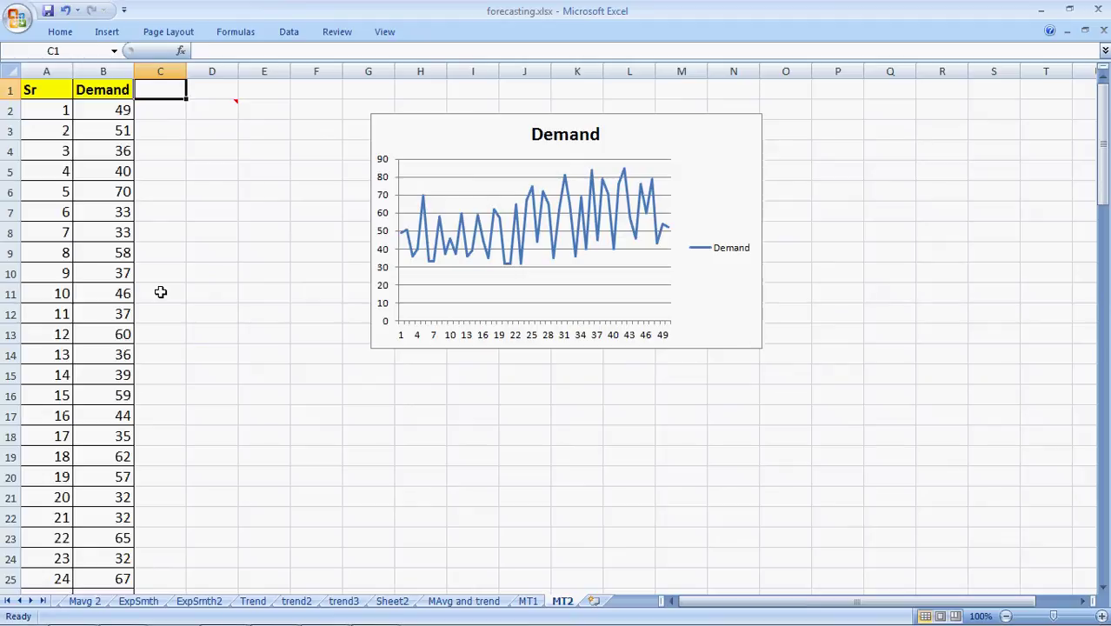
text(10per)
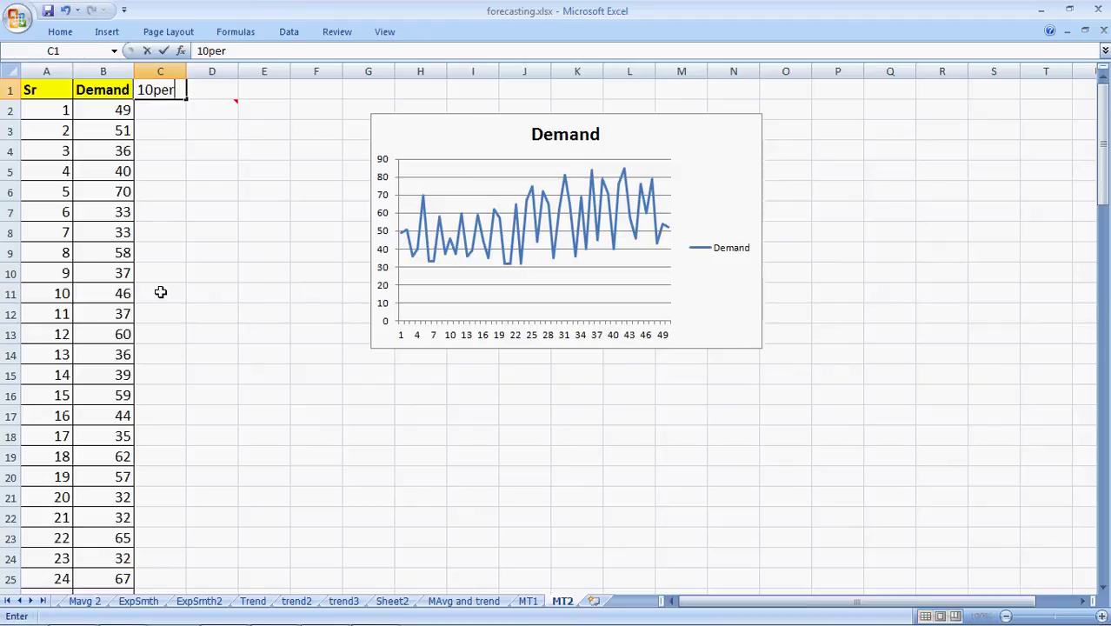
text(iod Mo)
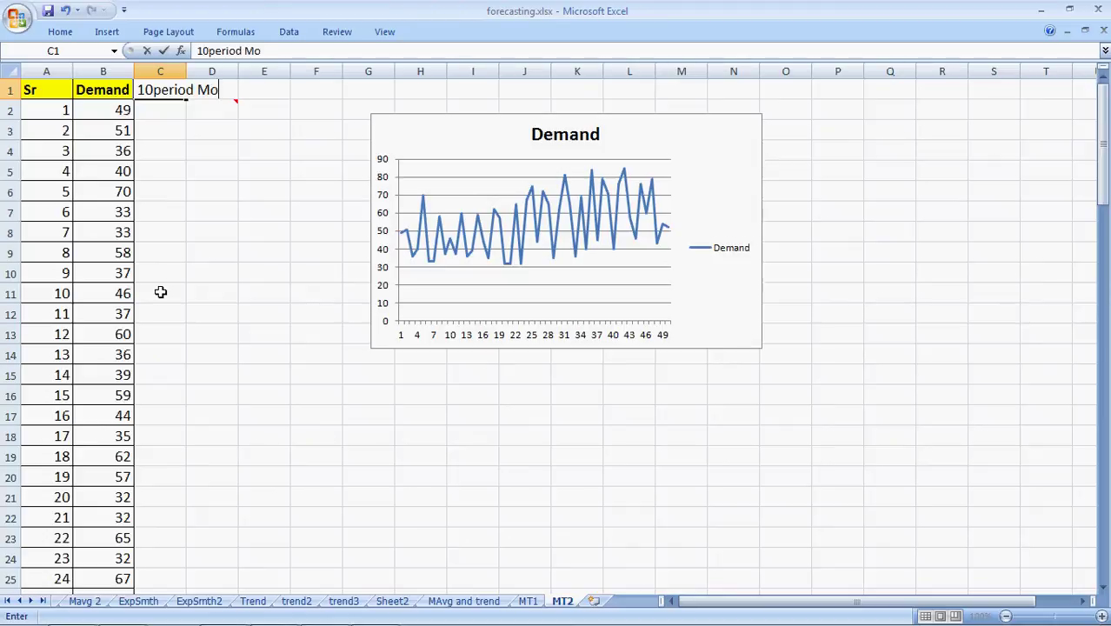
text(ving aver)
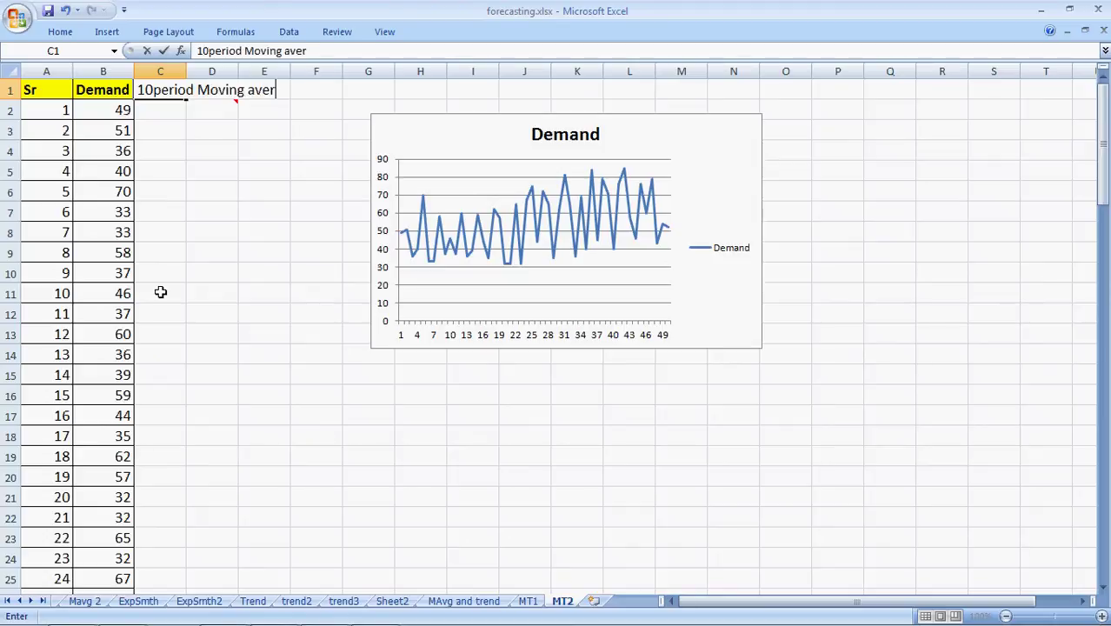
text(age)
key(Return)
Enter =AVERAGE(B2:B11) in C11 and fill it down the whole column.
key(Down)
key(Down)
key(Down)
key(Down)
key(Down)
key(Down)
key(Down)
key(Down)
key(Down)
key(Down)
key(Down)
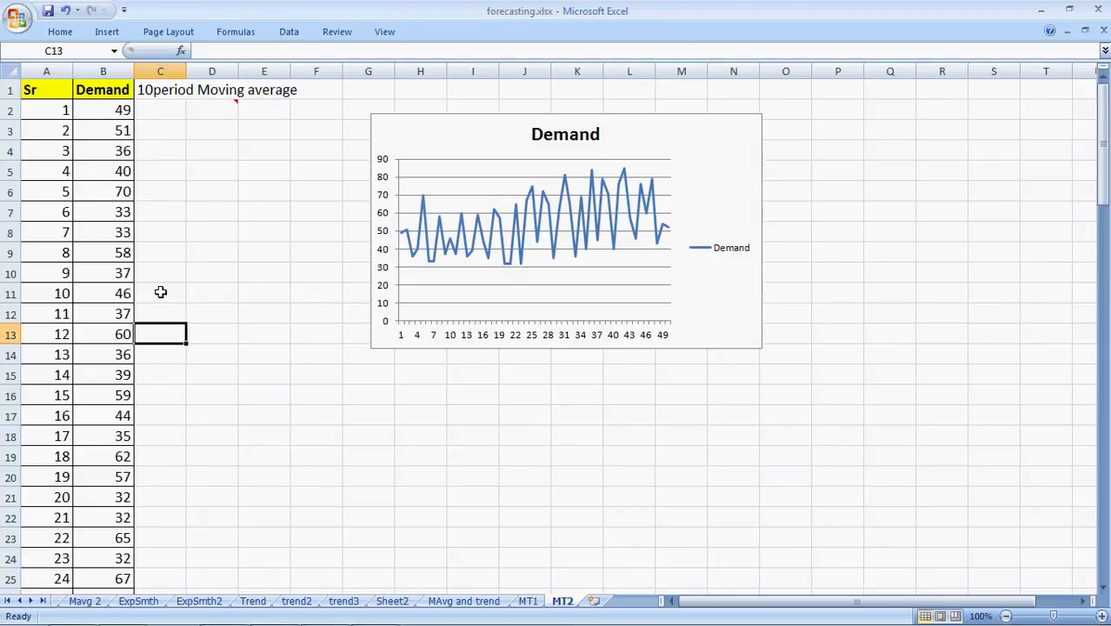
key(Up)
key(Up)
text(=average(B11)
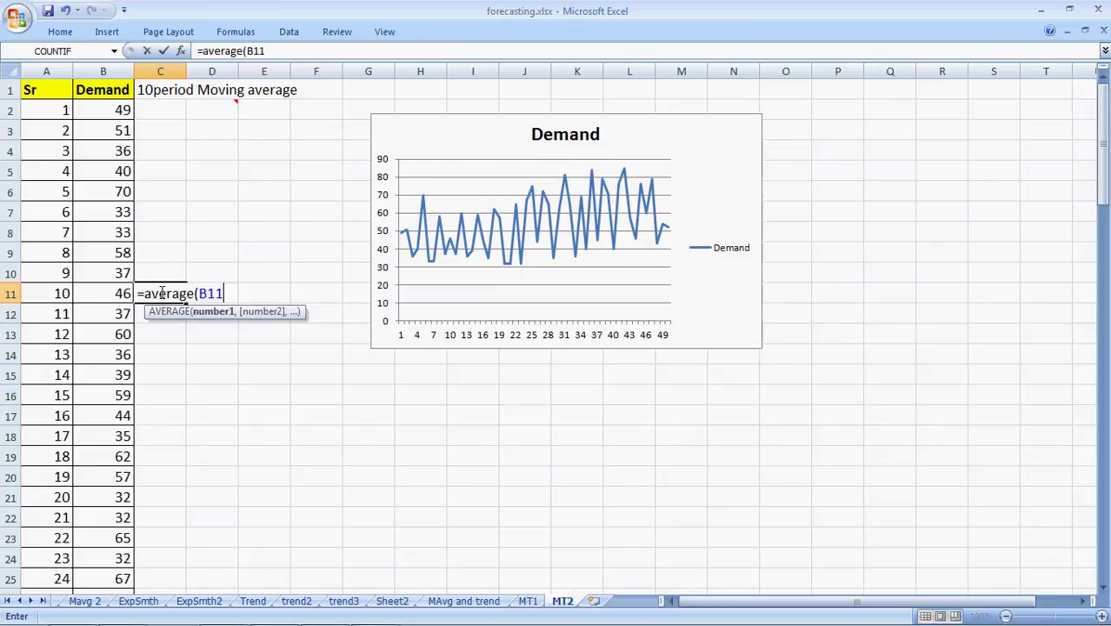
key(shift+Up)
key(shift+Up)
key(shift+Up)
key(shift+Up)
key(shift+Up)
key(shift+Up)
key(shift+Up)
key(shift+Up)
key(shift+Up)
text())
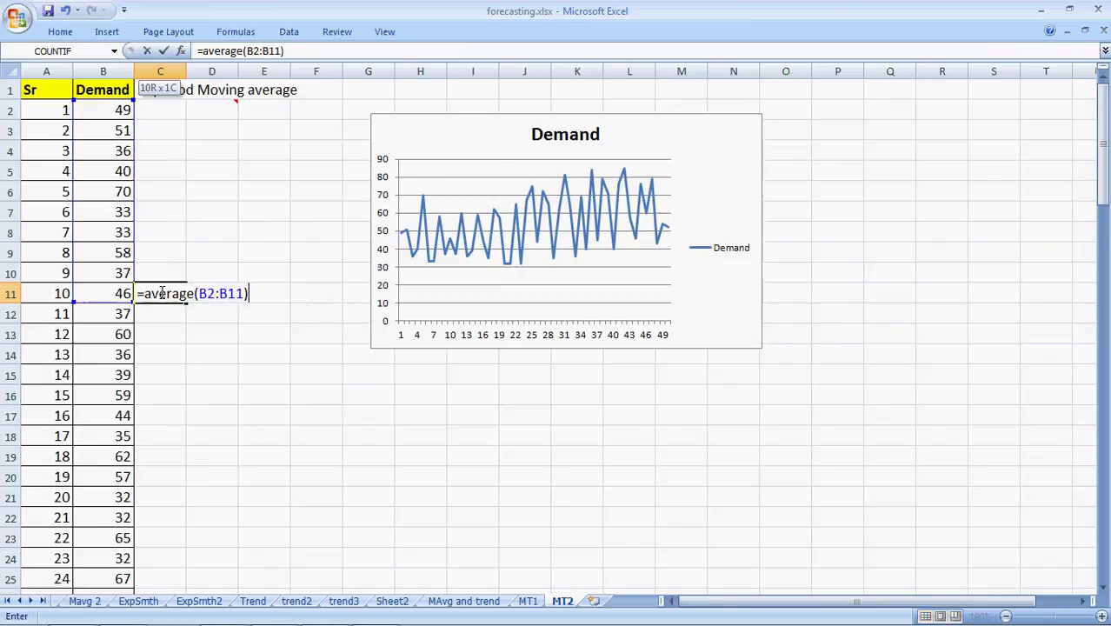
key(Return)
click(161, 292)
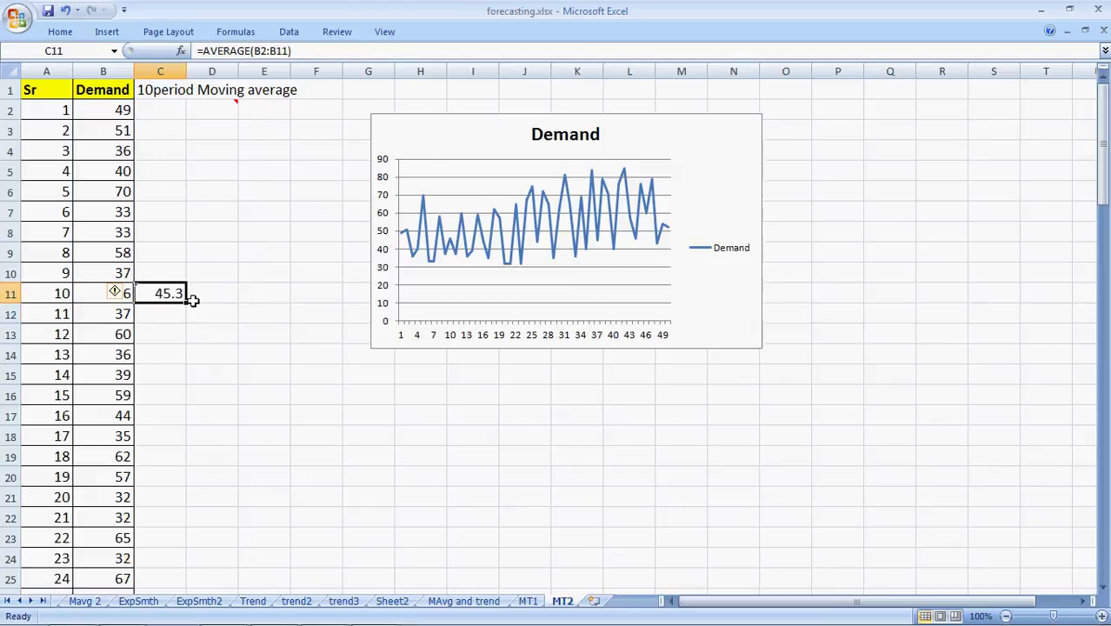
double_click(185, 302)
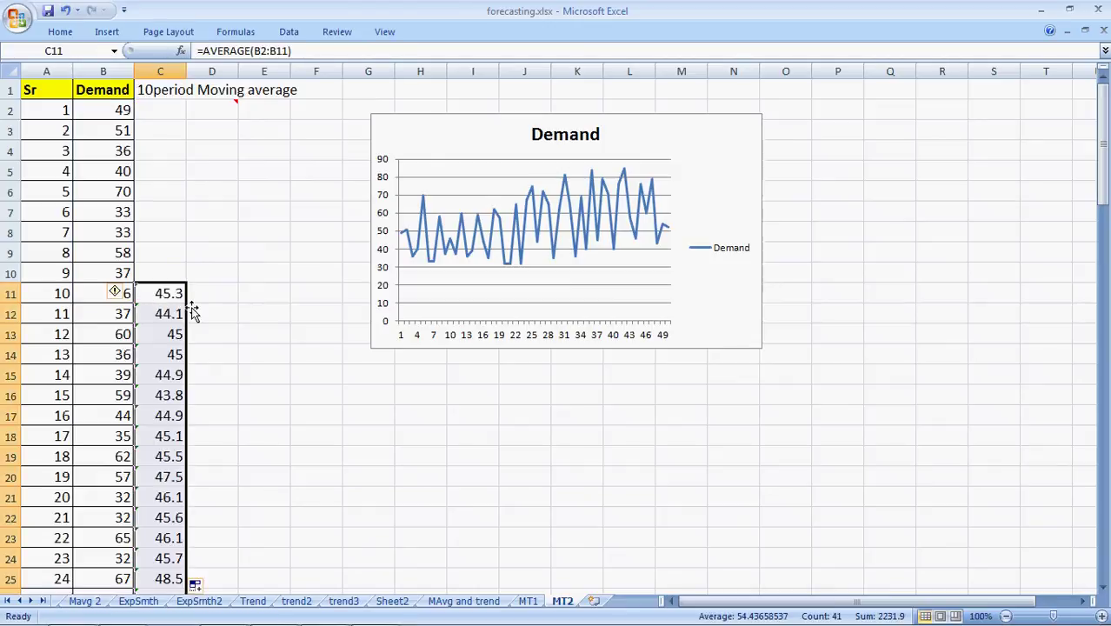
click(398, 393)
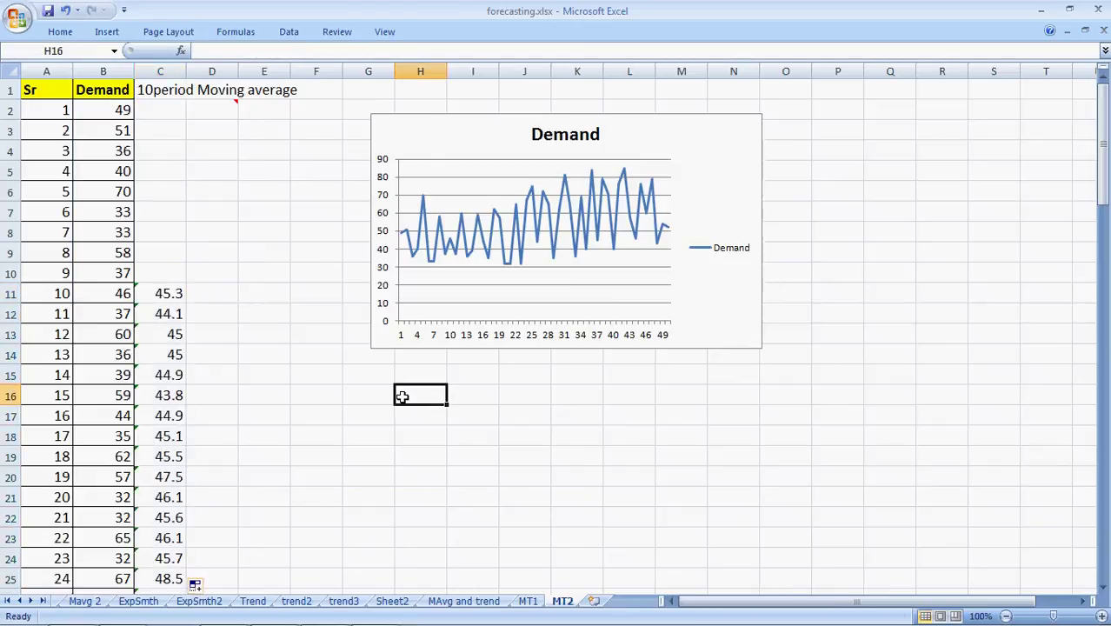
Set the Demand chart's vertical axis minimum to a fixed 30.
right_click(387, 276)
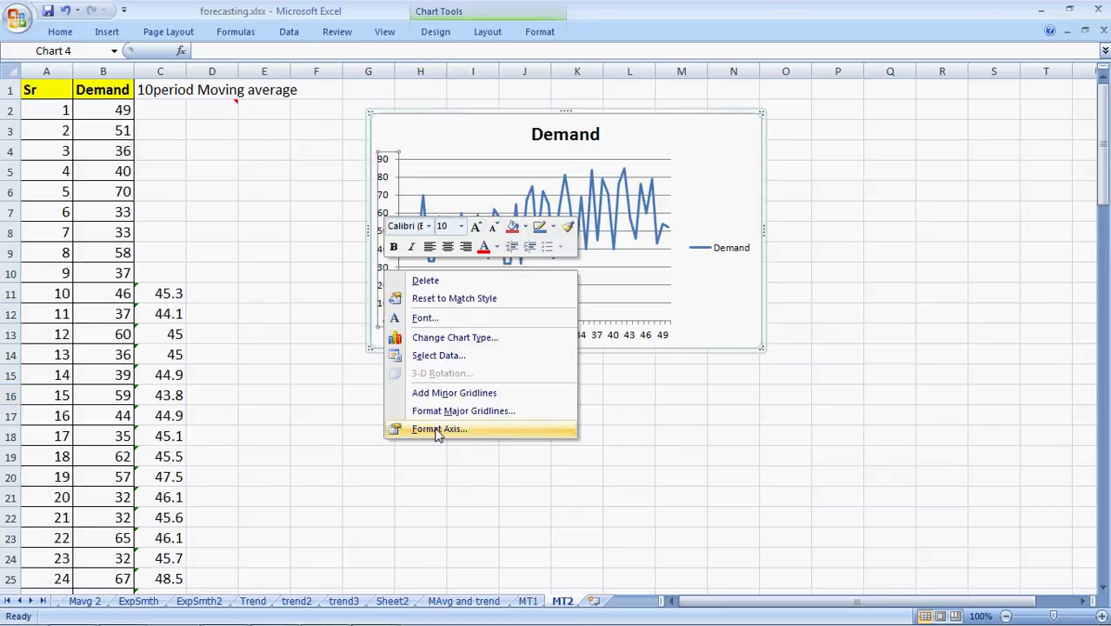
click(406, 428)
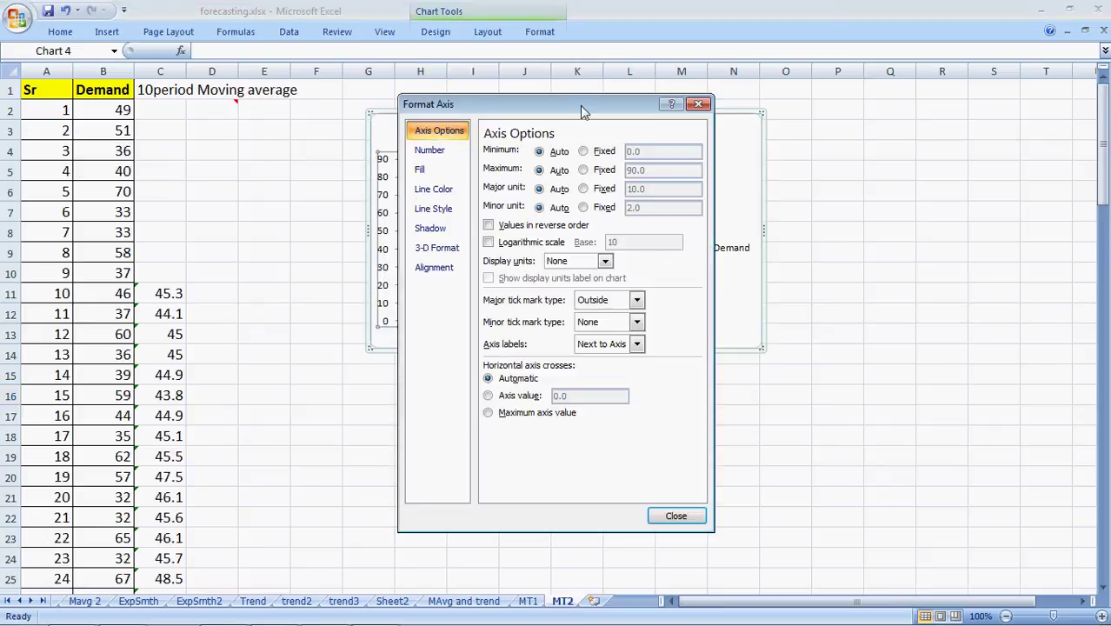
click(583, 152)
double_click(633, 152)
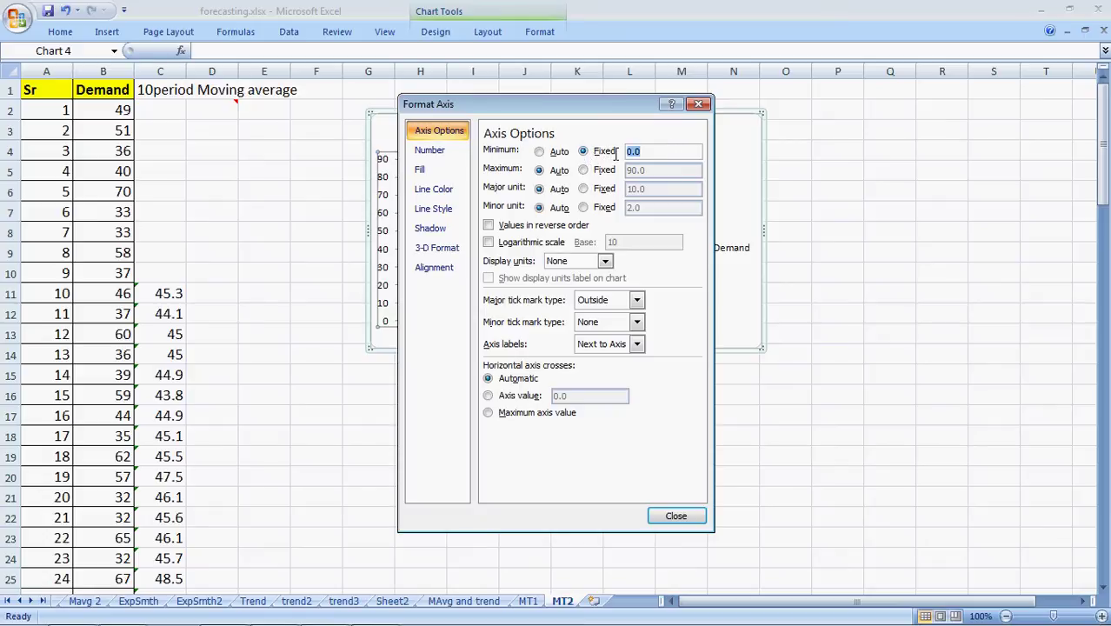
text(30)
click(671, 524)
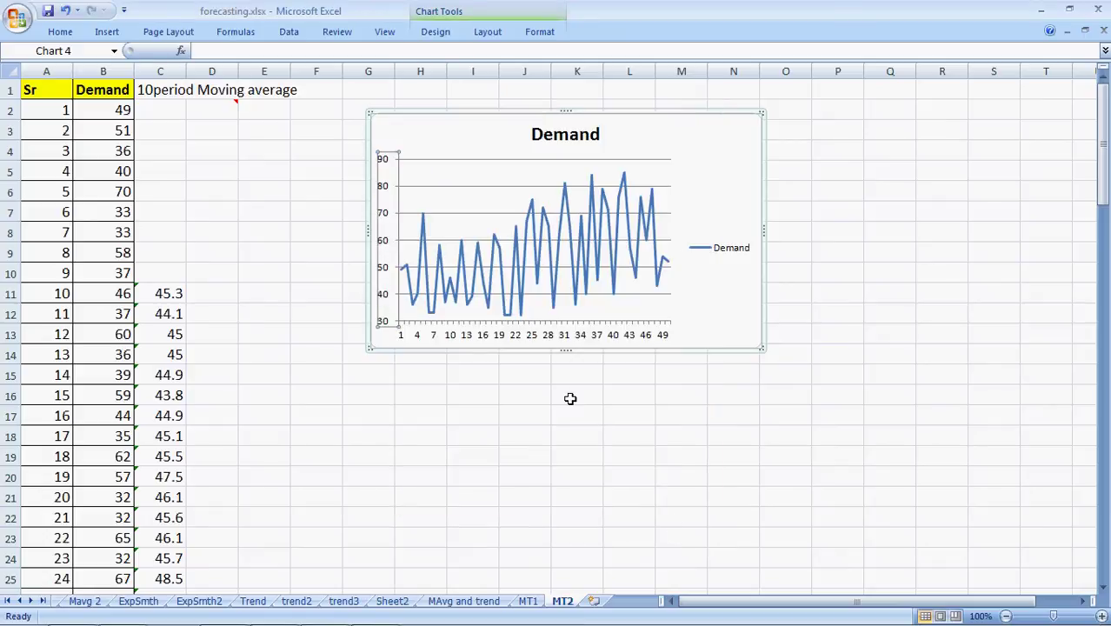
Extend the chart's data range from column B to column C to add the moving-average line.
click(359, 408)
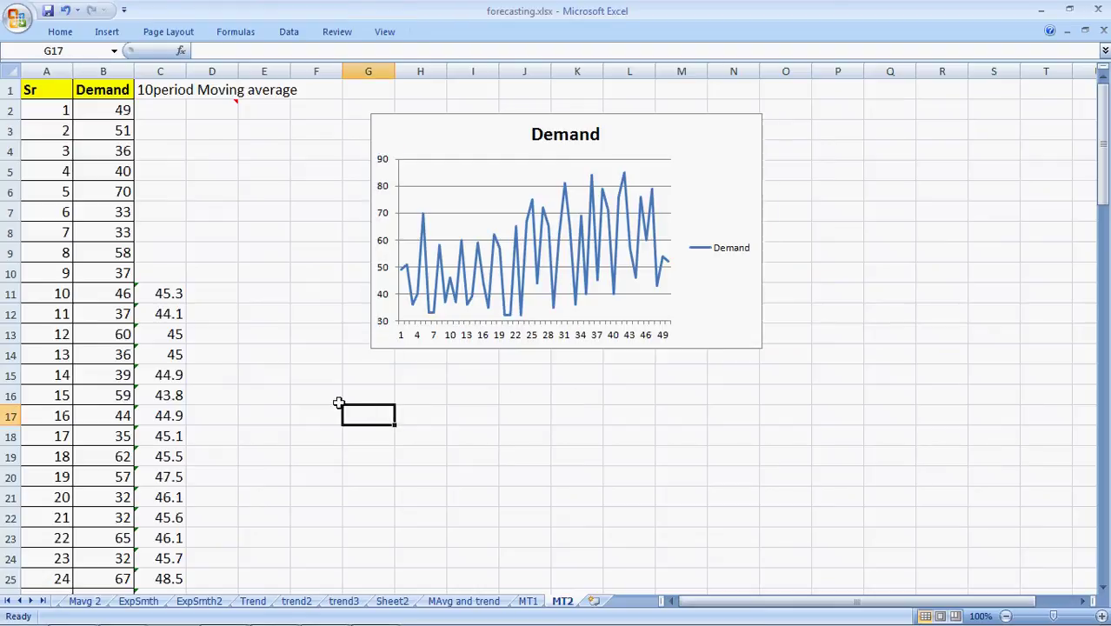
click(105, 213)
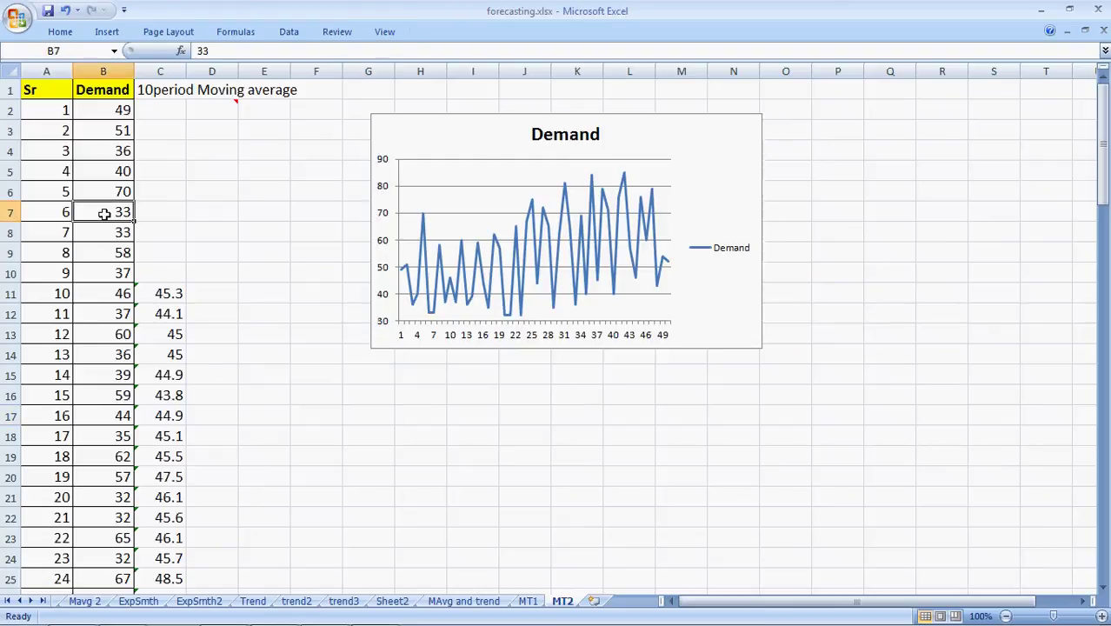
click(431, 137)
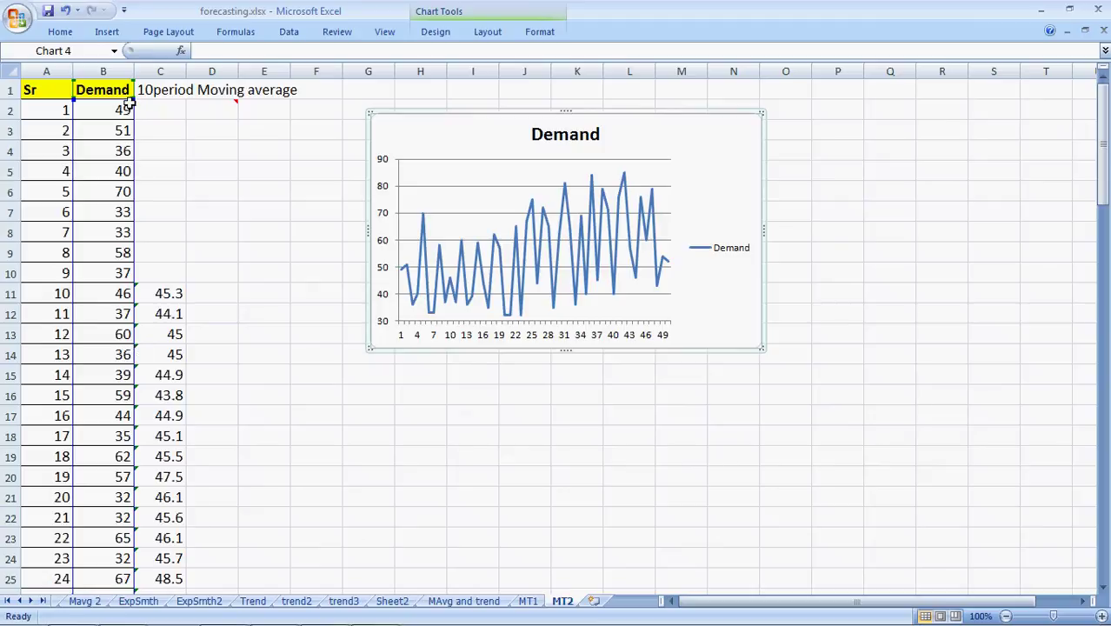
drag(132, 99, 185, 99)
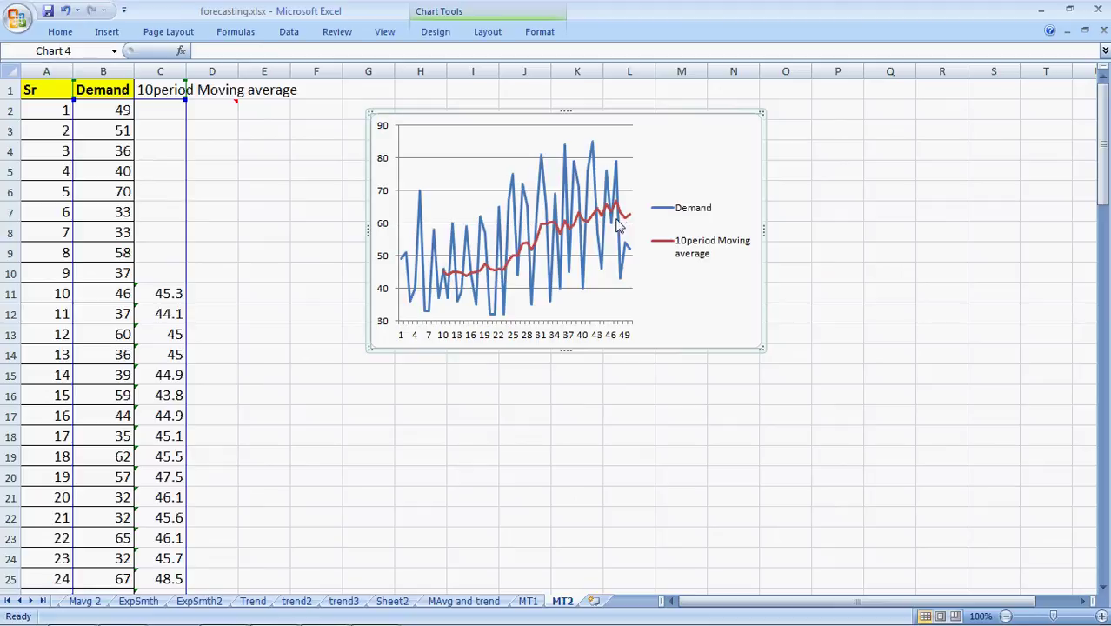
mouse_move(629, 223)
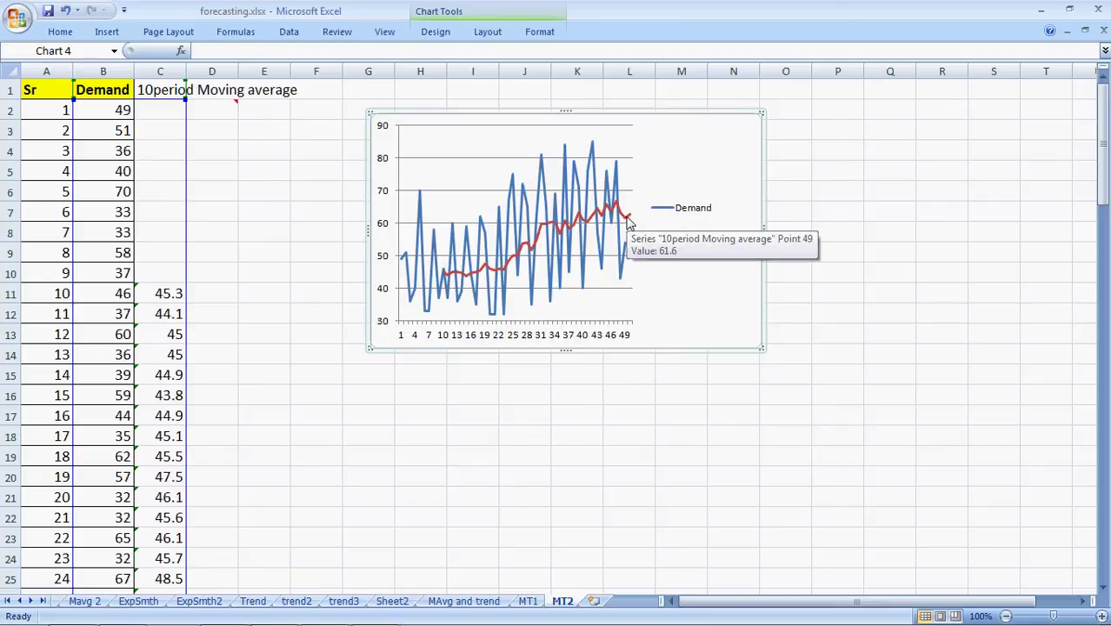
click(122, 114)
key(Down)
key(Down)
key(Down)
key(Down)
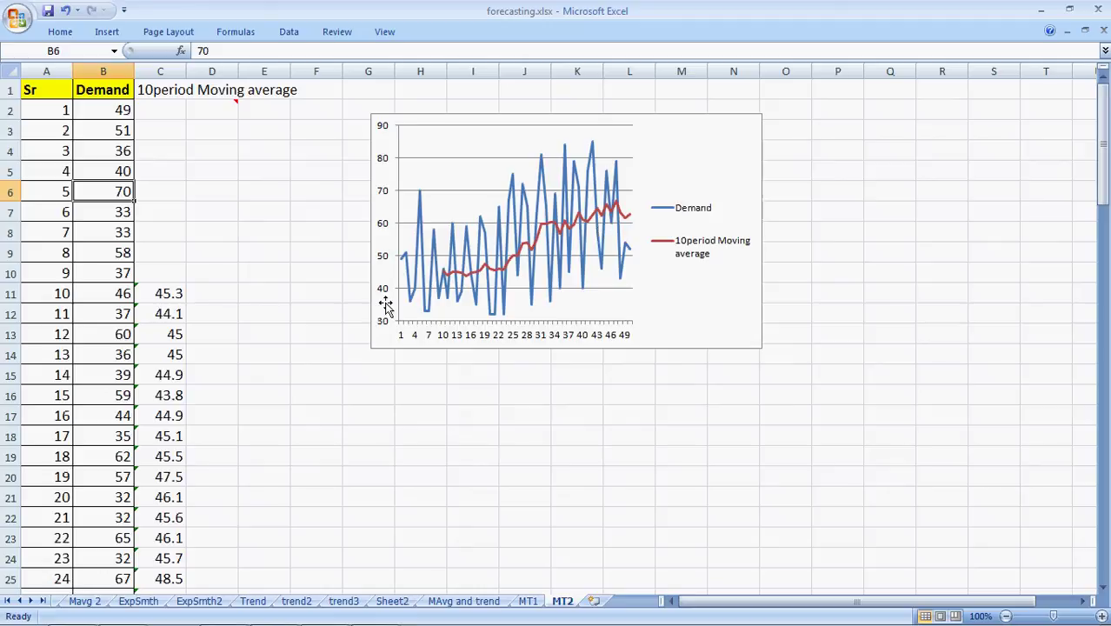
click(162, 297)
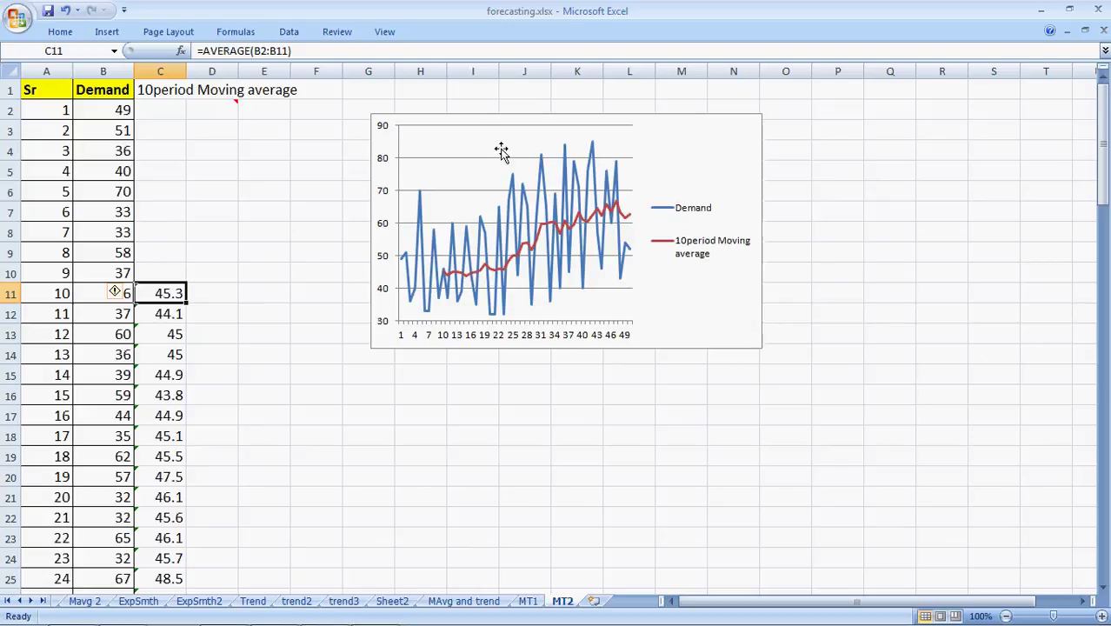
mouse_move(225, 104)
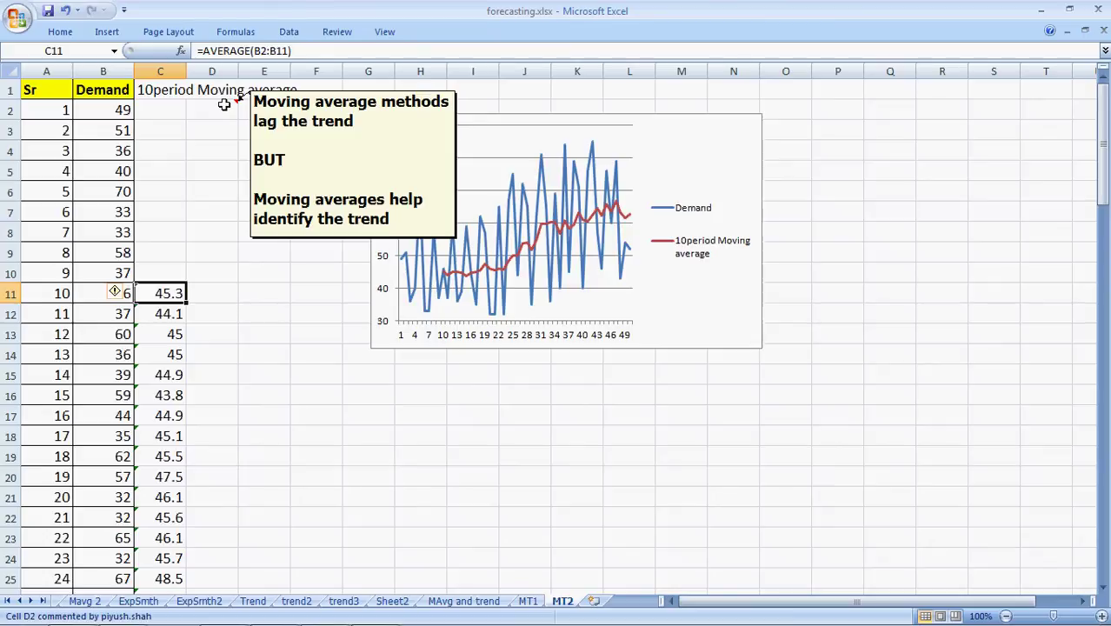